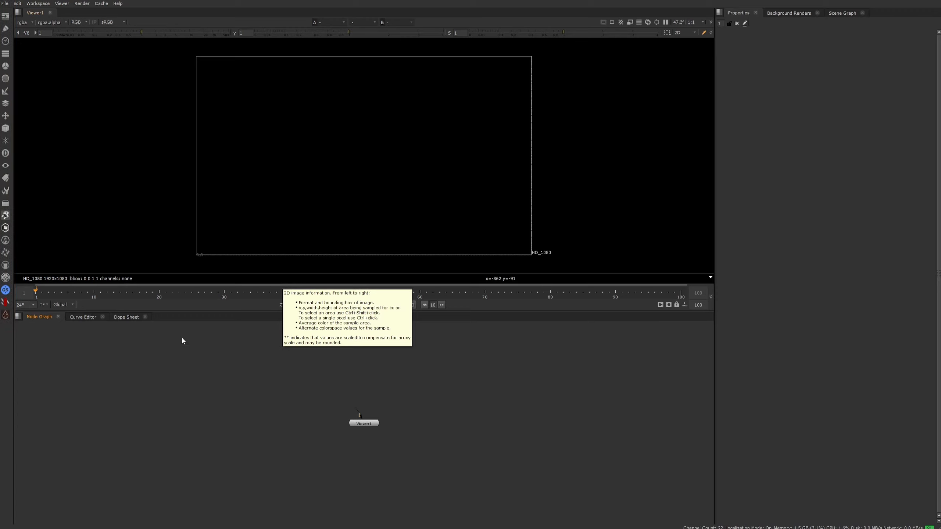
- Resize the workspace panes, making the Viewer slightly taller than before and the Properties pane narrower
drag(151, 358, 385, 429)
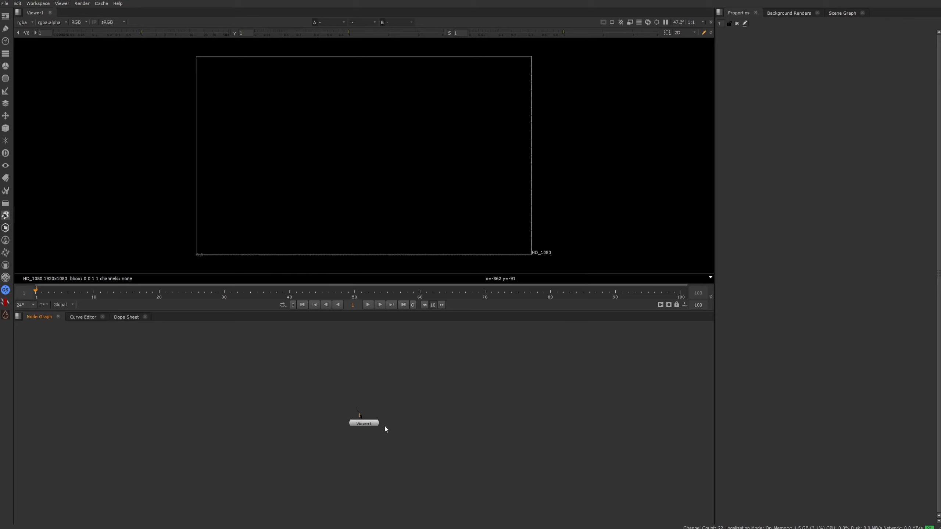
drag(448, 311, 465, 92)
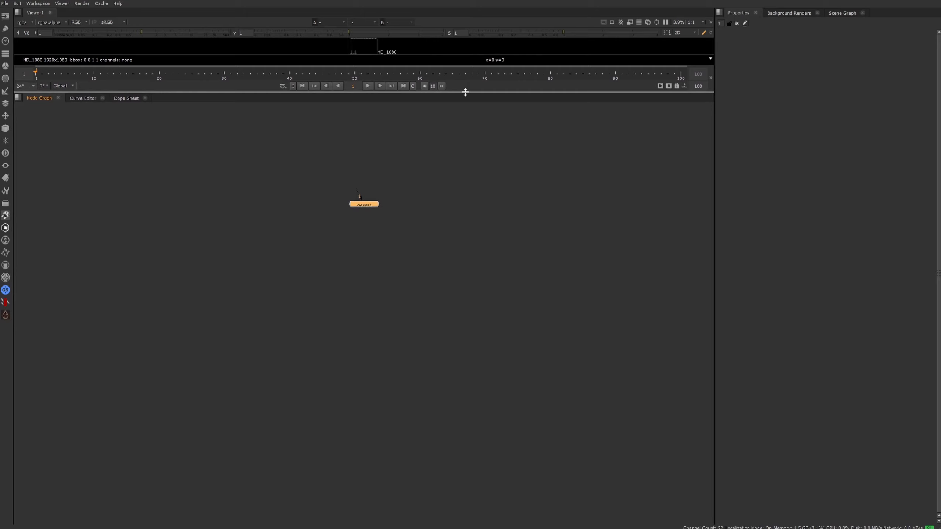
drag(465, 92, 498, 321)
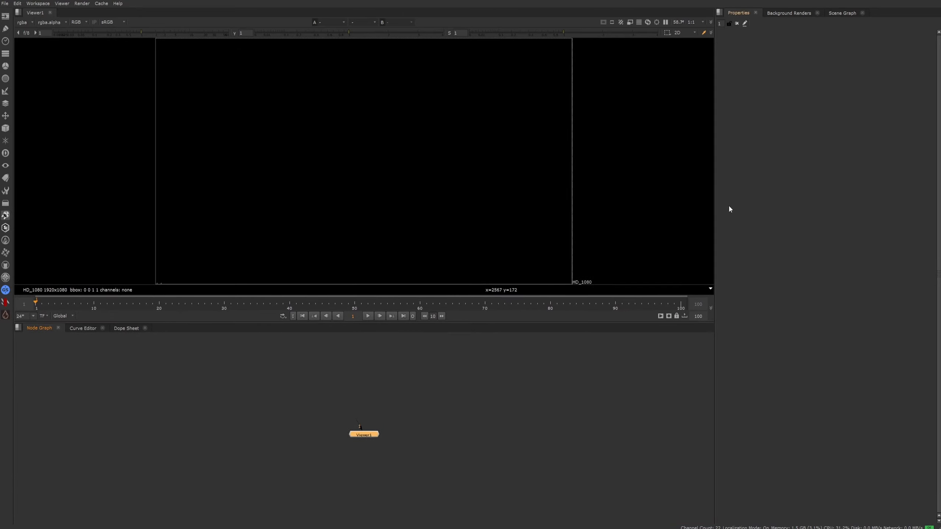
drag(715, 202, 769, 279)
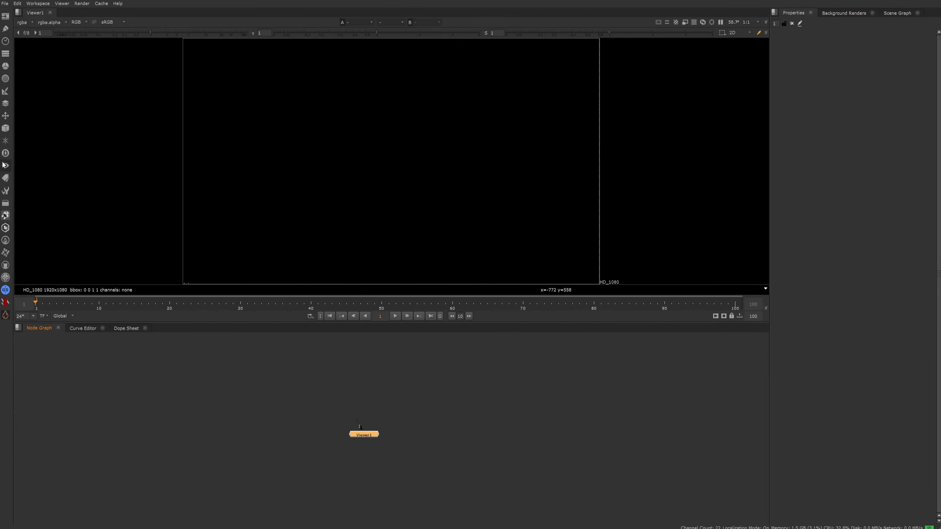
mouse_move(13, 159)
mouse_down()
mouse_move(143, 172)
mouse_move(13, 175)
mouse_up()
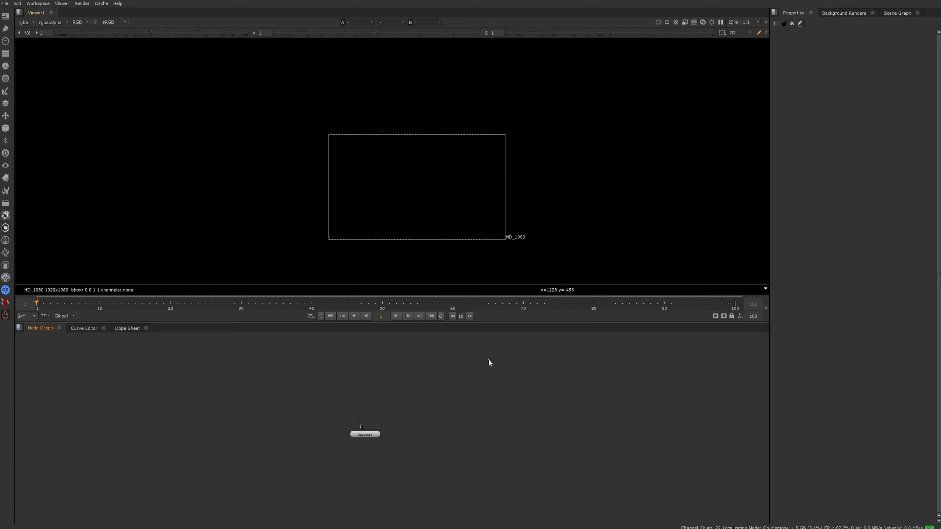
- Expand the Node Graph to the full window, restore the pane layout, and frame the Viewer node in the graph
key(space)
drag(355, 434, 379, 306)
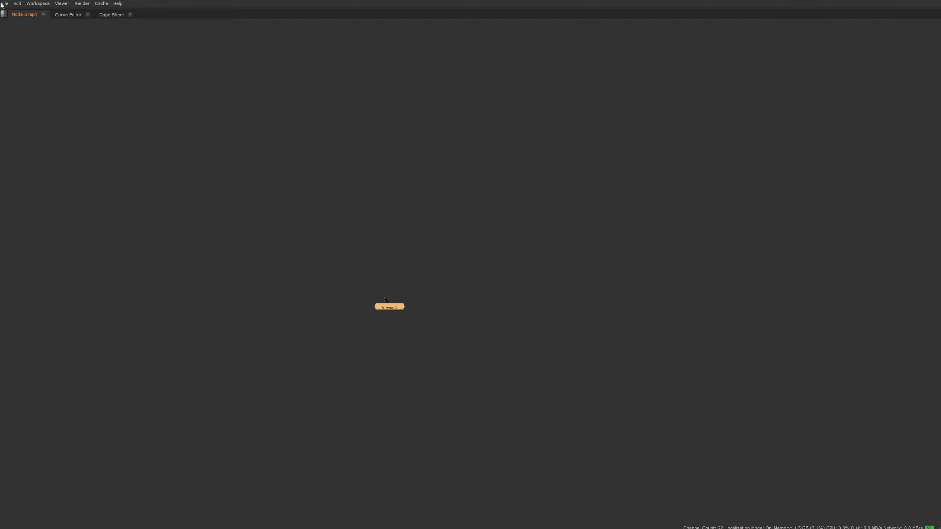
click(615, 287)
key(space)
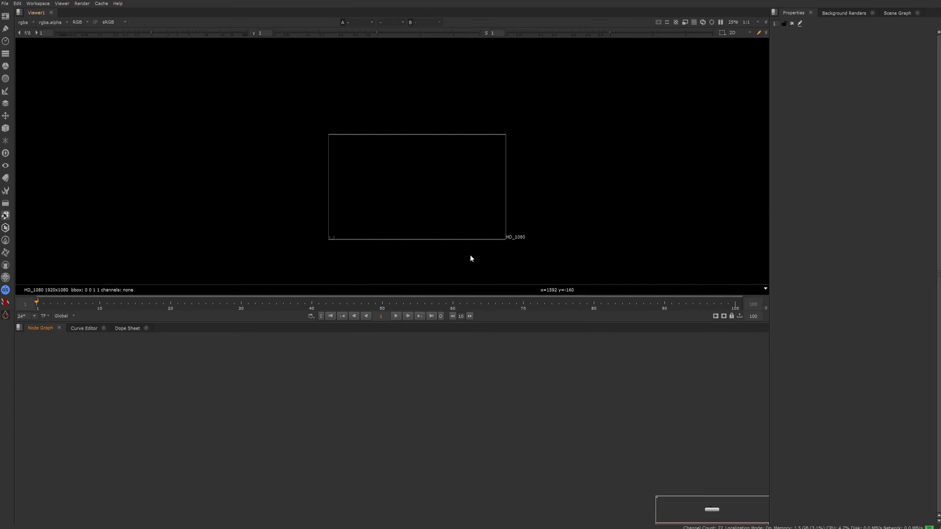
key(f)
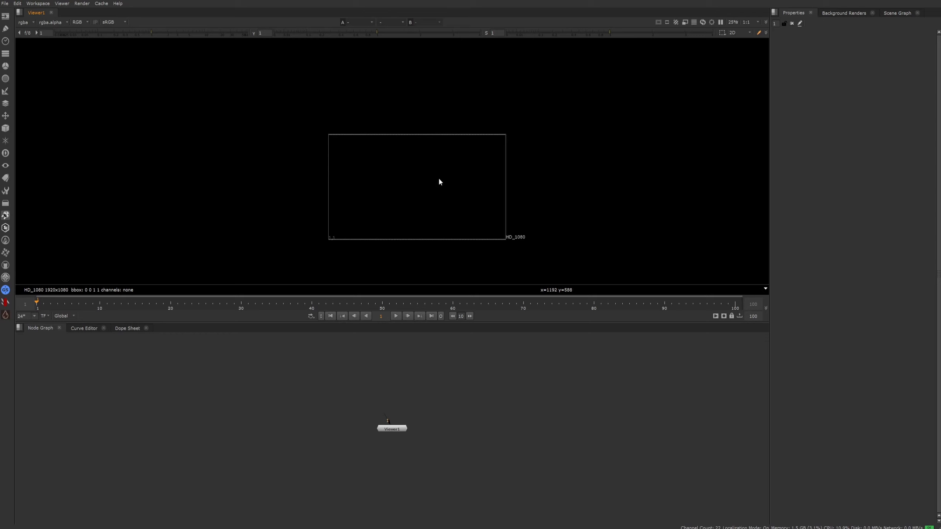
- Expand the Viewer to the full window and examine the HD_1080 frame and its format-label corner up close
key(space)
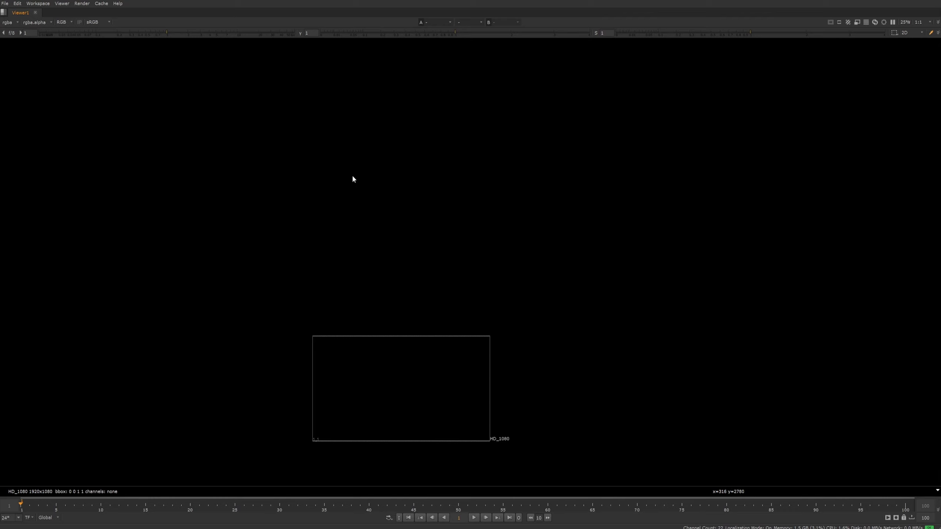
middle_drag(469, 225, 500, 139)
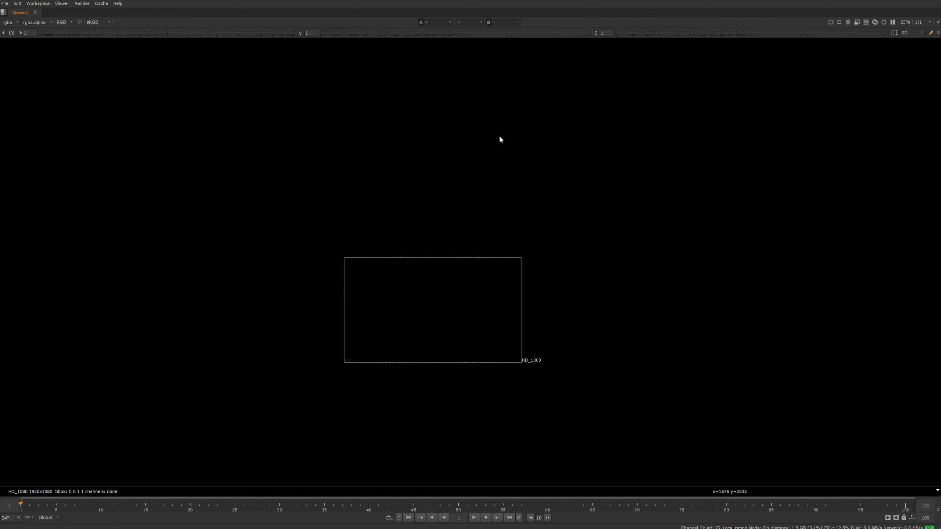
scroll(492, 156, up, 1)
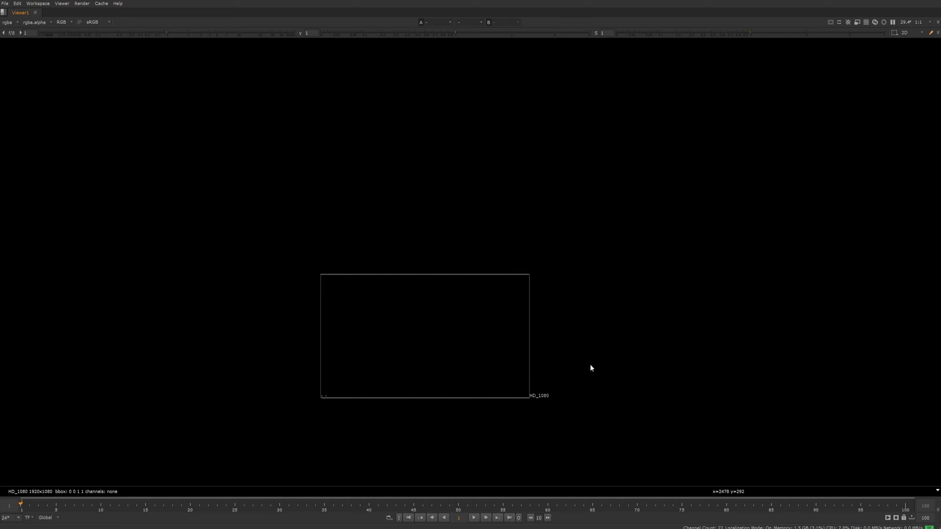
scroll(410, 321, up, 4)
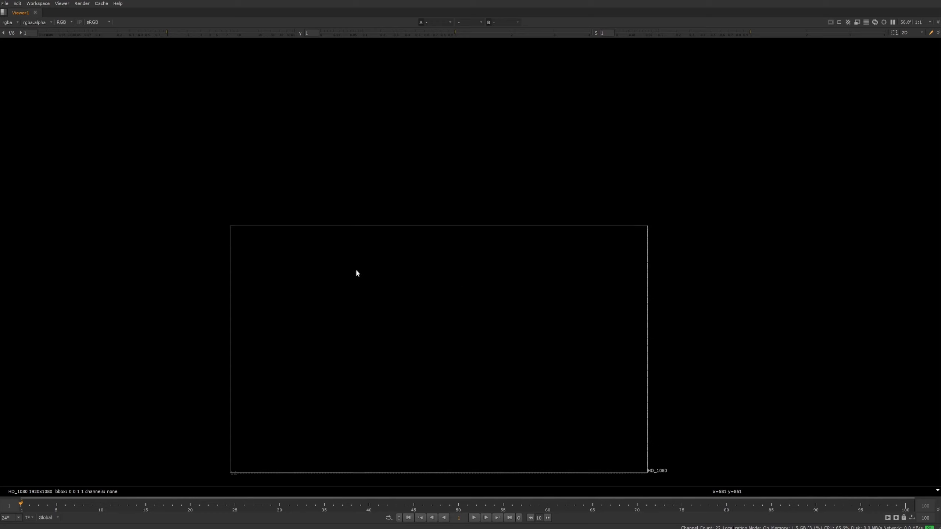
middle_drag(357, 270, 356, 215)
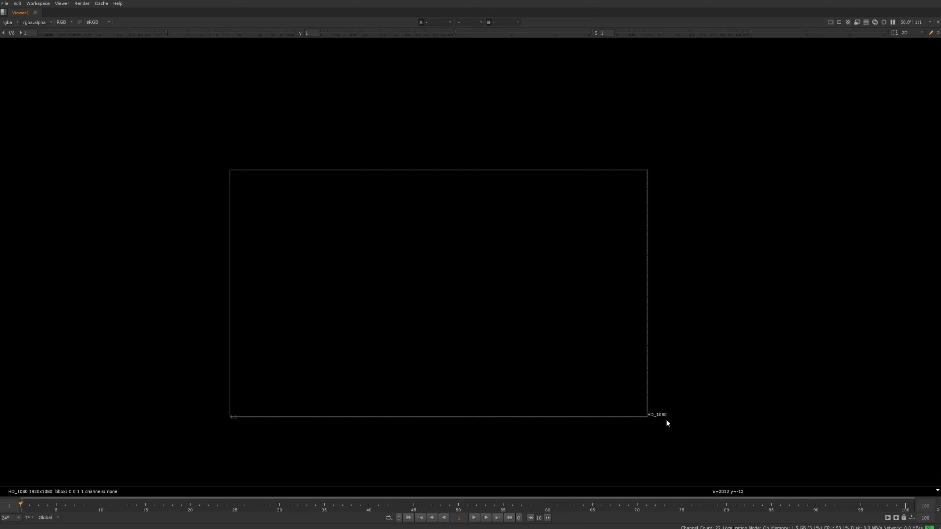
drag(715, 452, 615, 379)
scroll(694, 426, up, 4)
drag(663, 427, 614, 414)
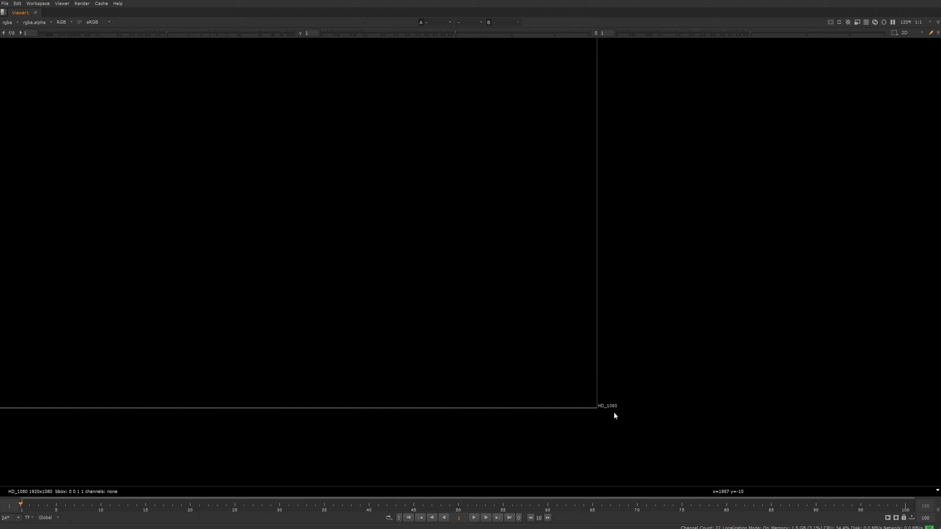
scroll(744, 345, down, 4)
scroll(683, 367, up, 3)
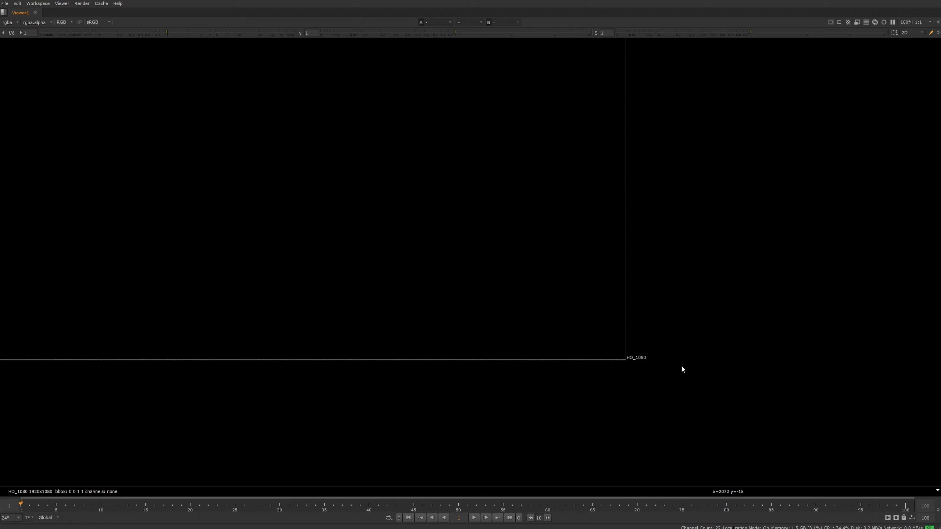
scroll(611, 317, down, 4)
middle_drag(640, 286, 589, 336)
scroll(595, 330, down, 3)
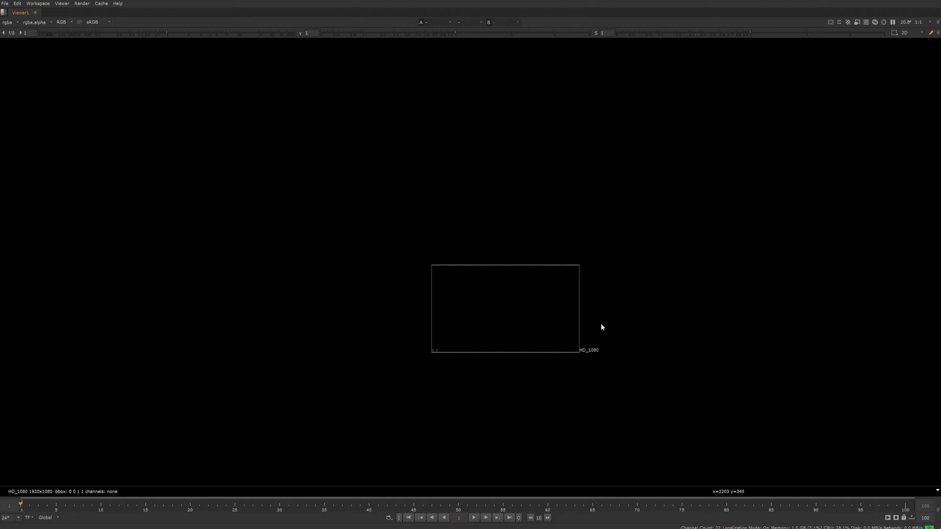
scroll(563, 308, up, 3)
scroll(563, 293, down, 3)
scroll(645, 288, up, 2)
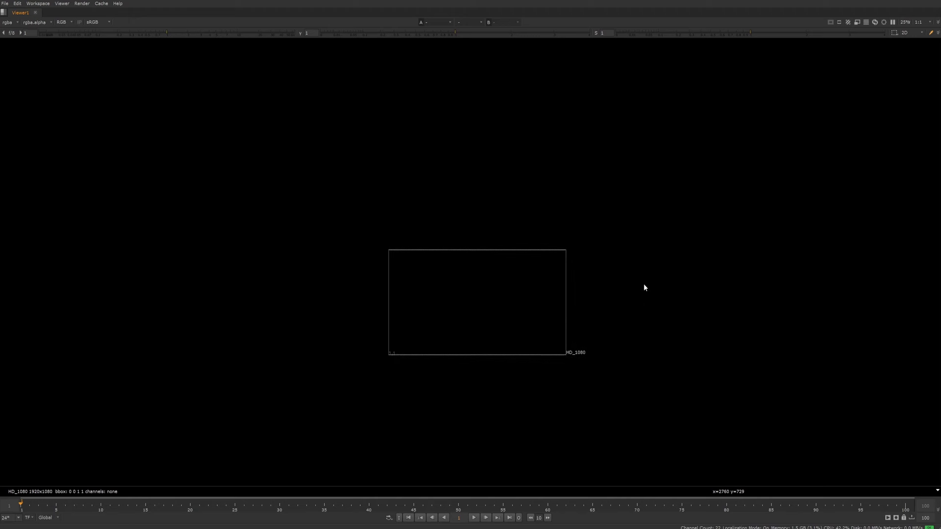
scroll(642, 289, down, 2)
scroll(640, 288, up, 4)
scroll(634, 289, down, 4)
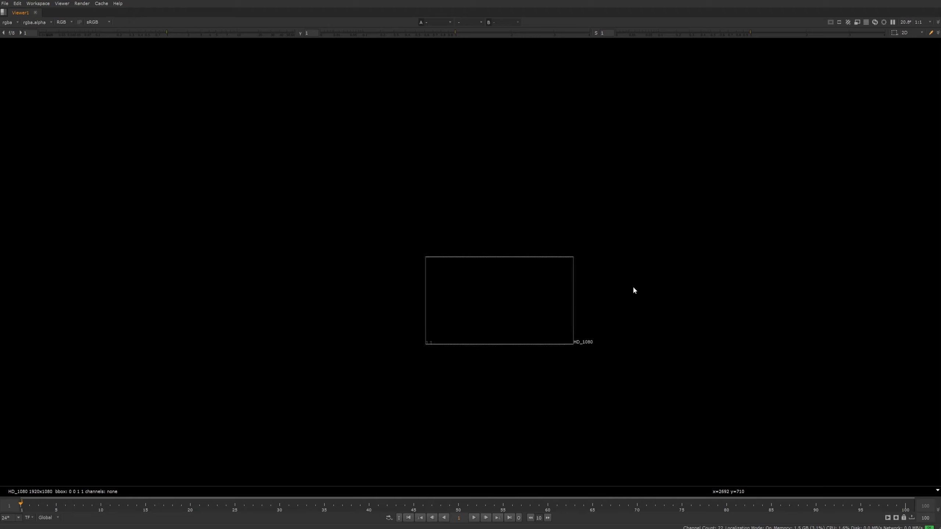
scroll(632, 288, up, 3)
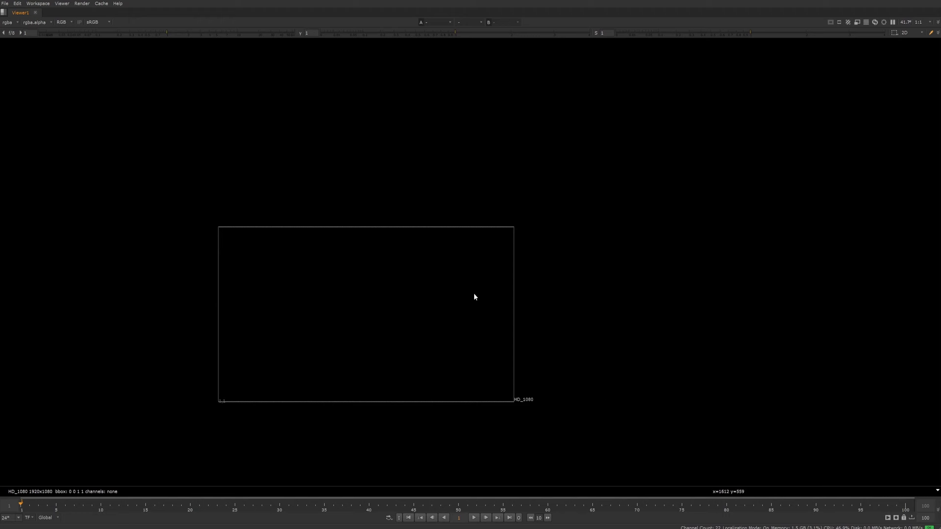
scroll(509, 264, down, 6)
scroll(505, 268, up, 8)
scroll(506, 270, down, 8)
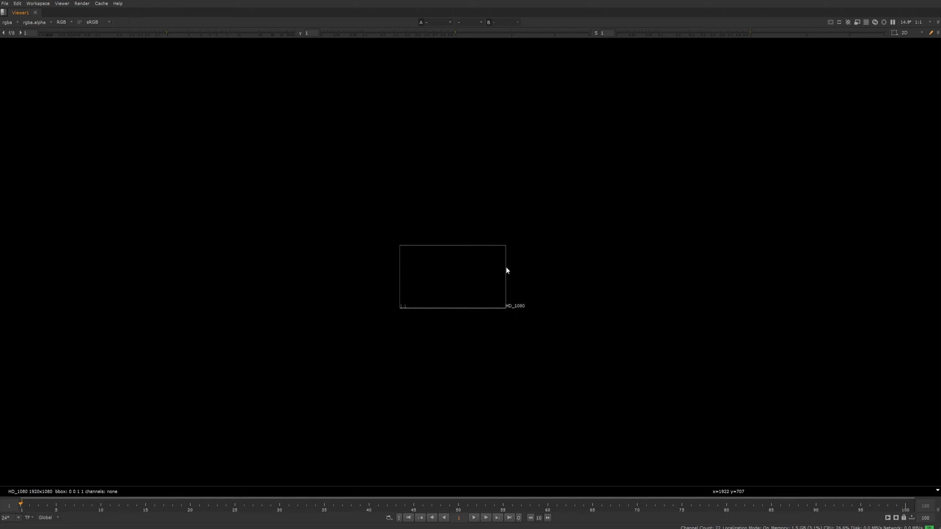
scroll(506, 265, down, 4)
scroll(504, 266, up, 12)
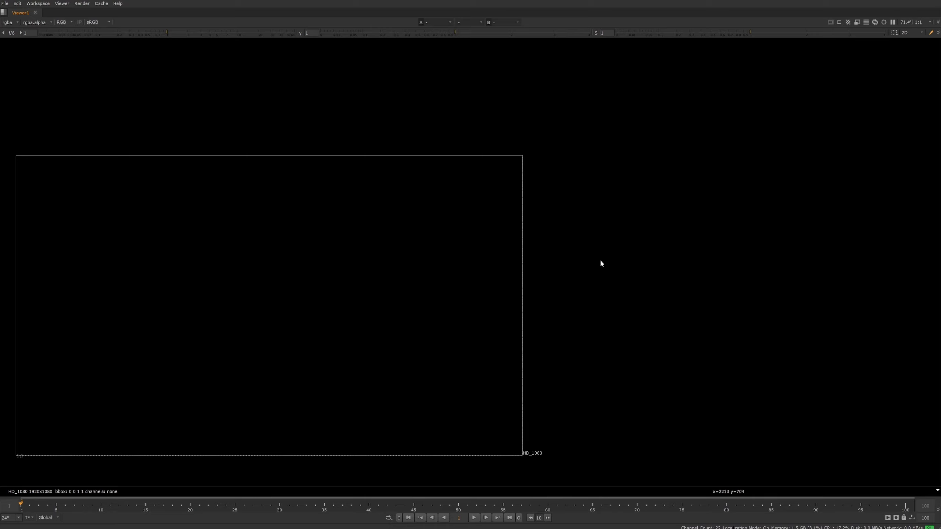
scroll(507, 297, up, 4)
scroll(508, 297, down, 4)
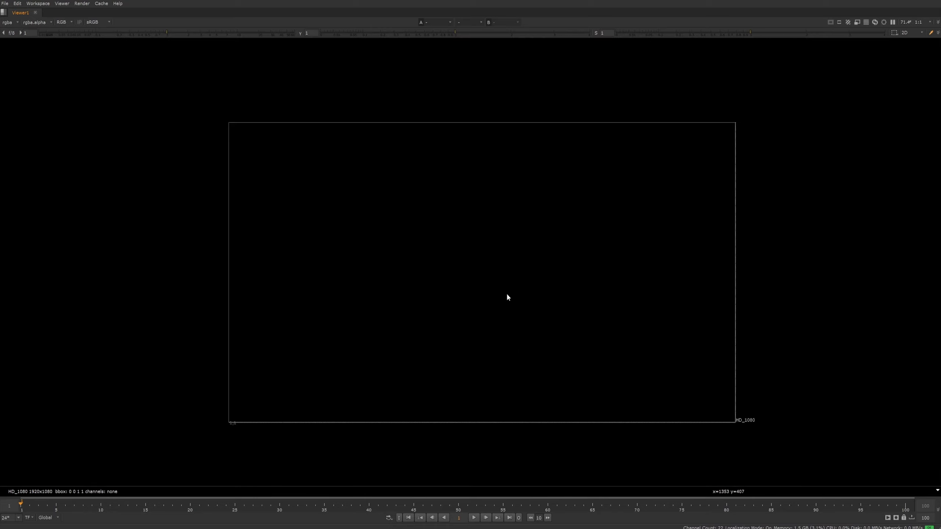
scroll(507, 297, up, 4)
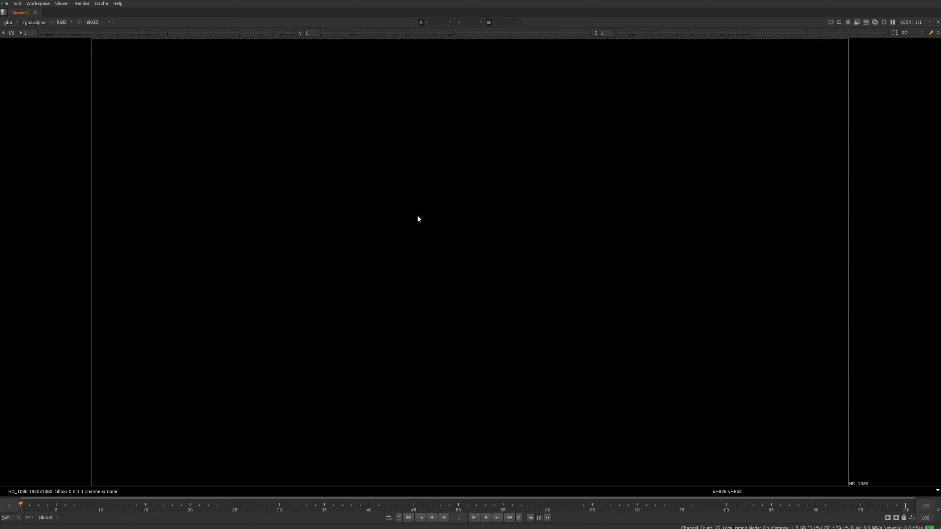
- Fit the HD_1080 frame to the expanded Viewer, compare it with 100% zoom, and restore the multi-pane layout
scroll(418, 213, down, 4)
key(f)
scroll(422, 197, down, 3)
key(f)
scroll(423, 197, down, 3)
scroll(424, 197, up, 2)
scroll(424, 197, down, 2)
scroll(423, 197, up, 3)
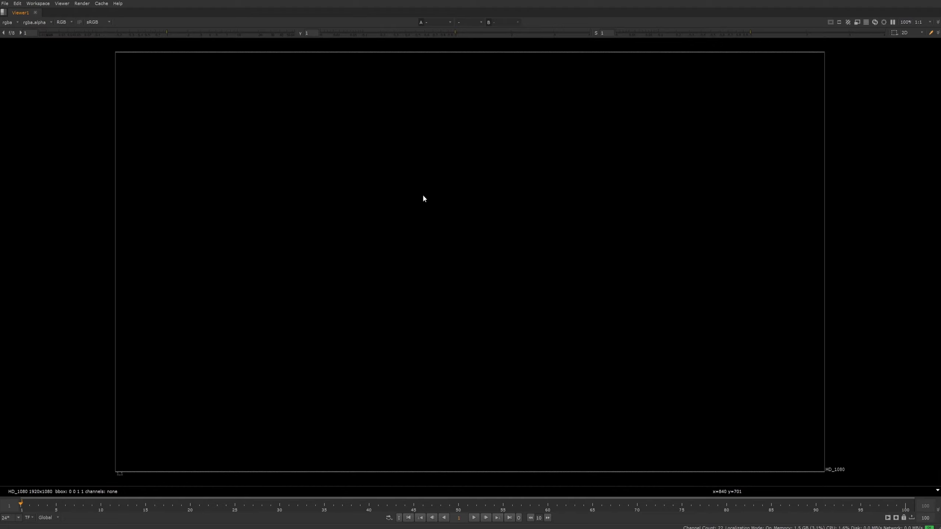
scroll(424, 196, up, 1)
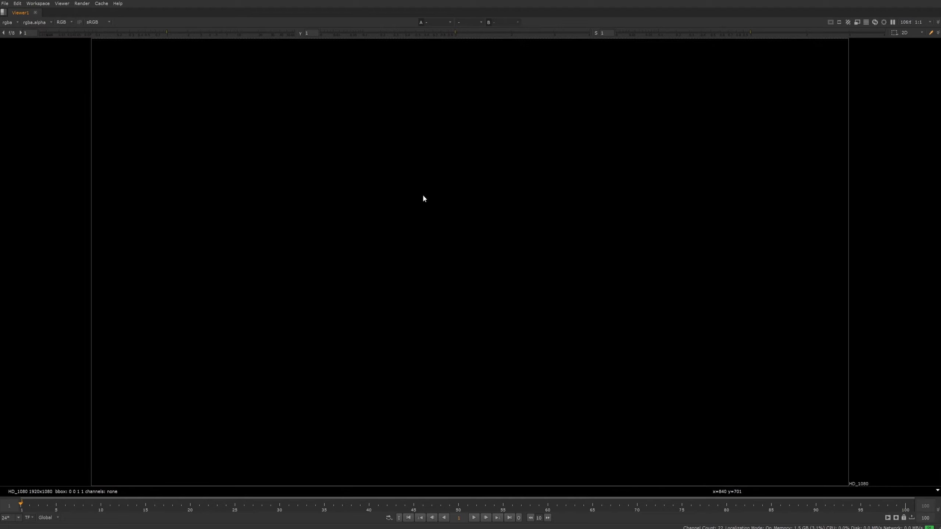
scroll(424, 196, down, 1)
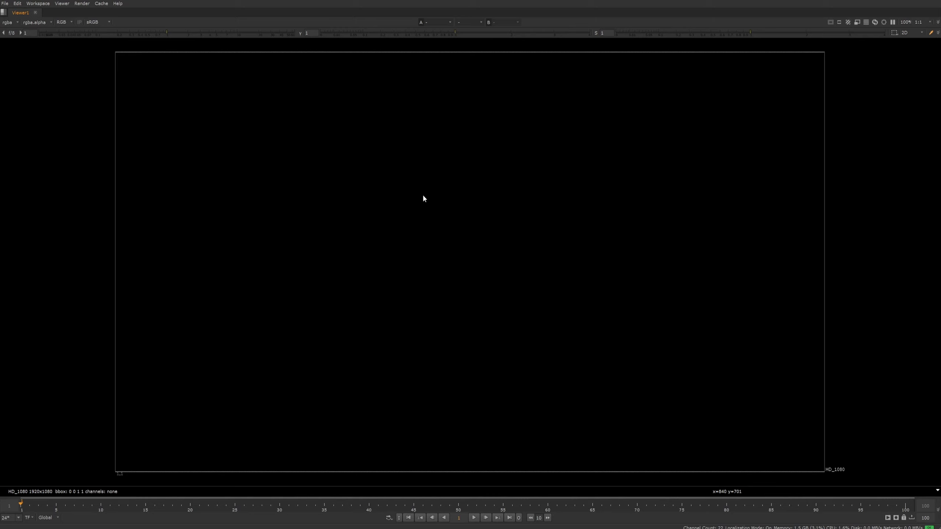
scroll(424, 199, up, 1)
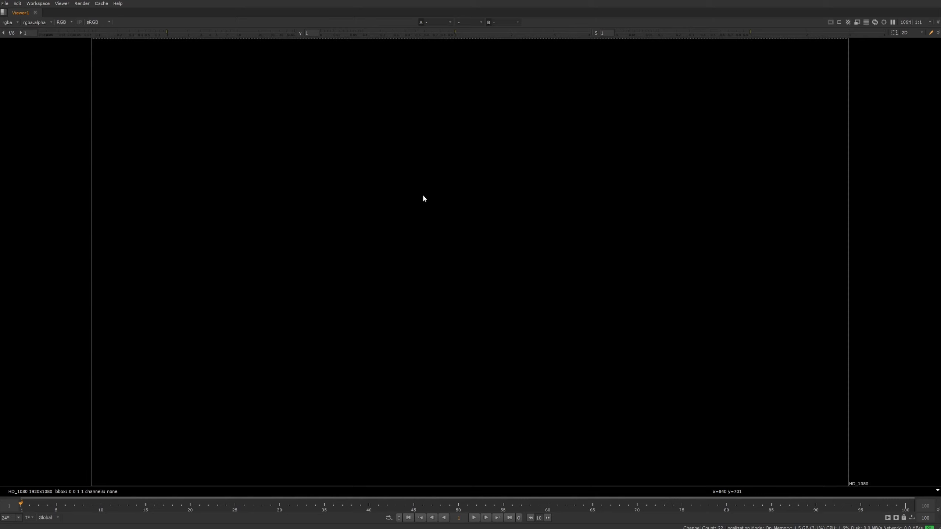
scroll(448, 164, down, 1)
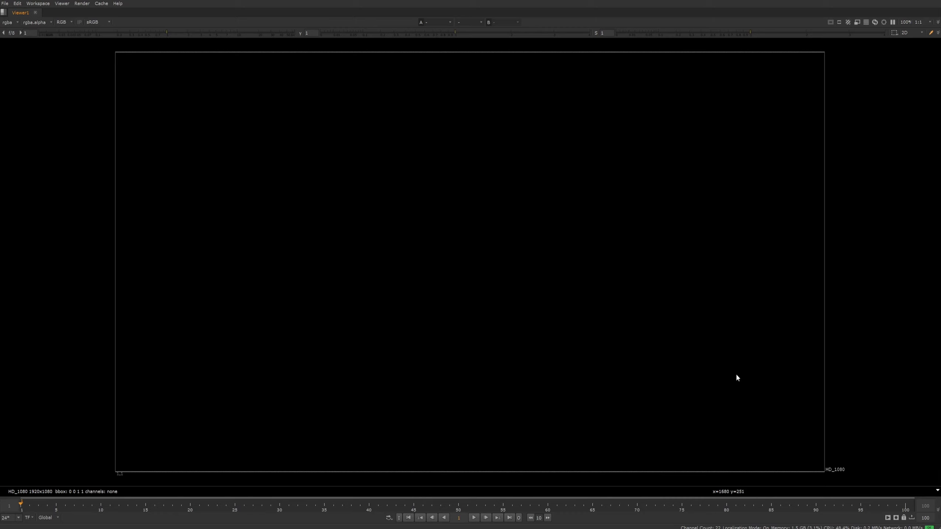
scroll(483, 455, up, 1)
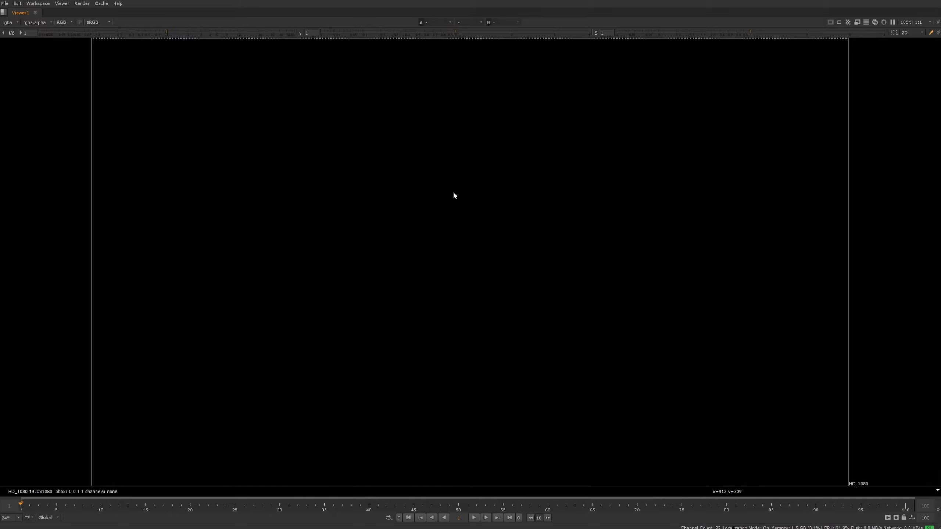
scroll(454, 195, down, 1)
key(space)
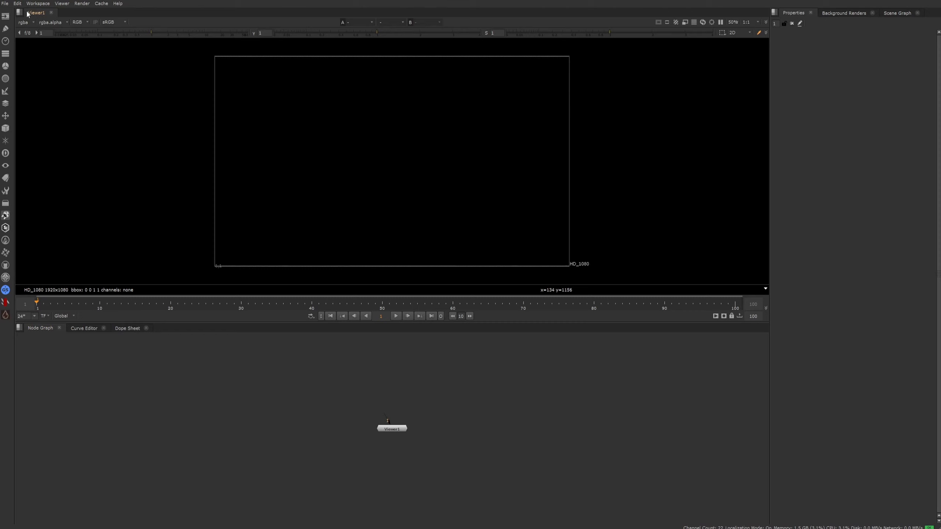
click(39, 4)
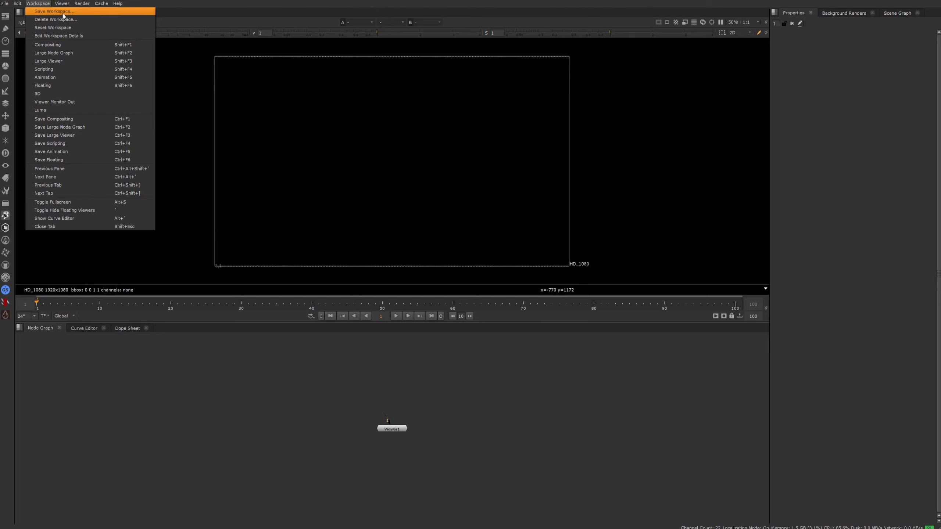
click(305, 388)
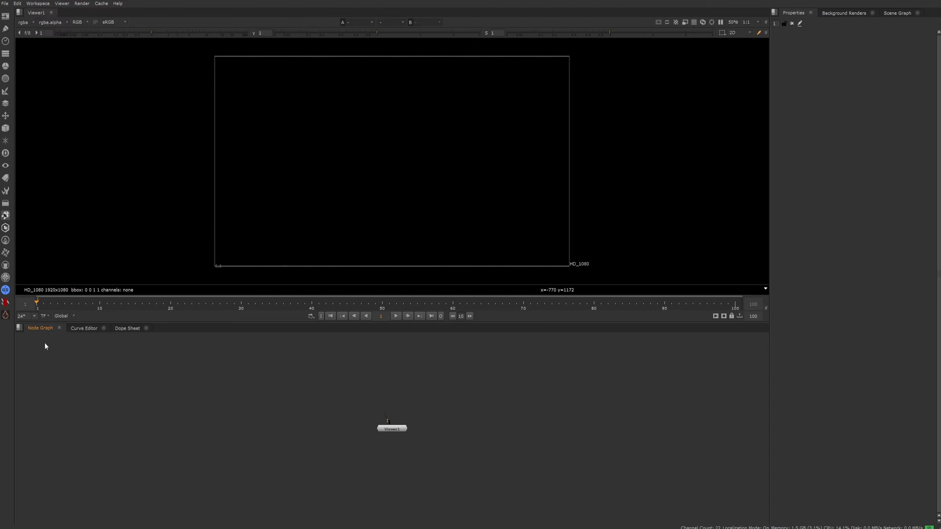
- Dock the Node Graph tab in the Properties pane, and return it to the Curve Editor pane after Dope Sheet
mouse_move(39, 329)
mouse_down()
mouse_move(59, 350)
mouse_move(39, 333)
mouse_move(49, 336)
mouse_up()
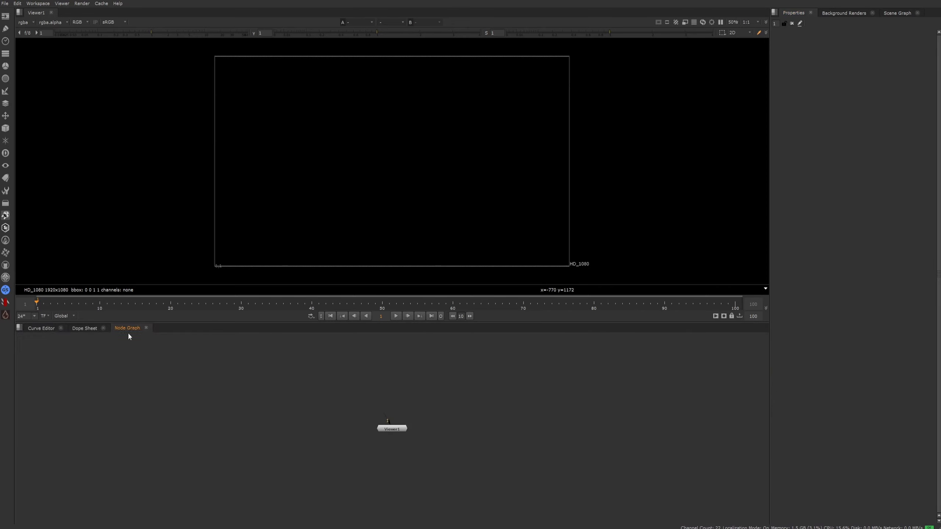
drag(124, 329, 820, 151)
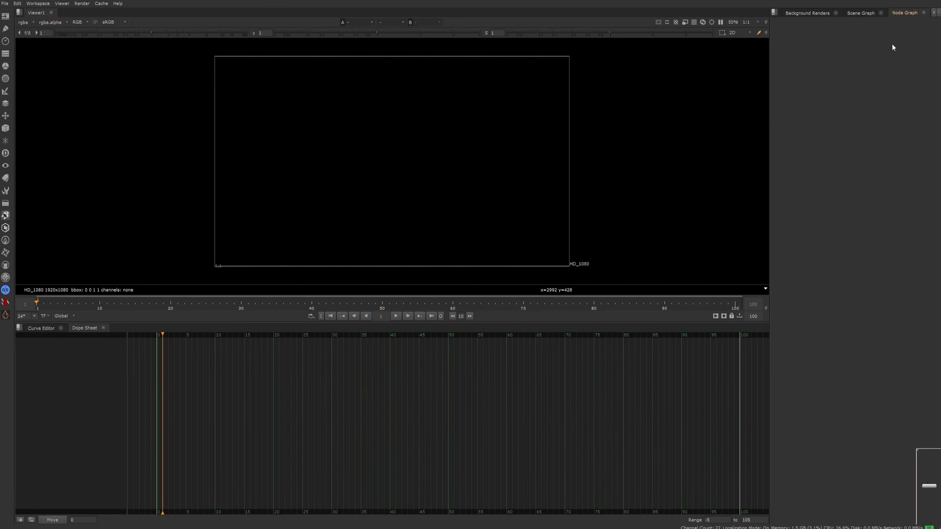
key(f)
drag(906, 317, 811, 231)
drag(899, 15, 185, 328)
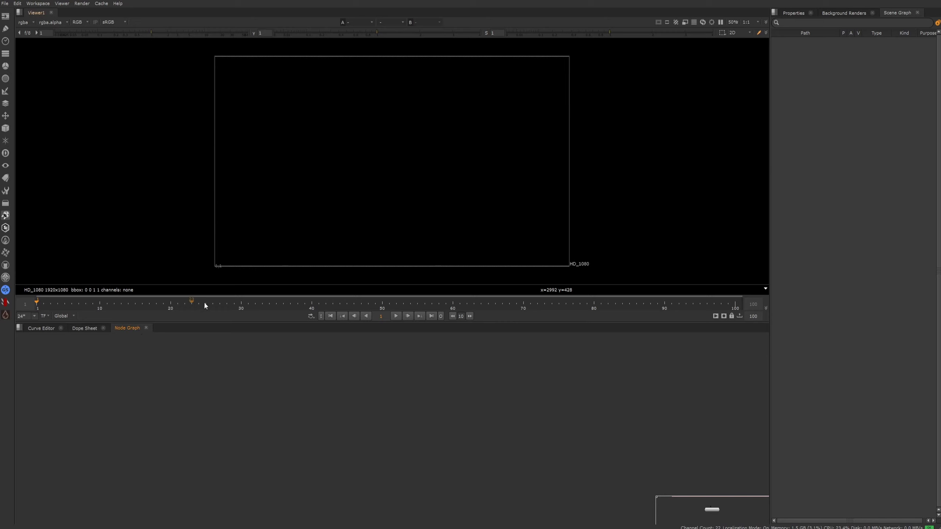
- View the Background Renders tab, bring Properties to the front of its pane, and review the available workspace layouts
click(844, 14)
click(799, 15)
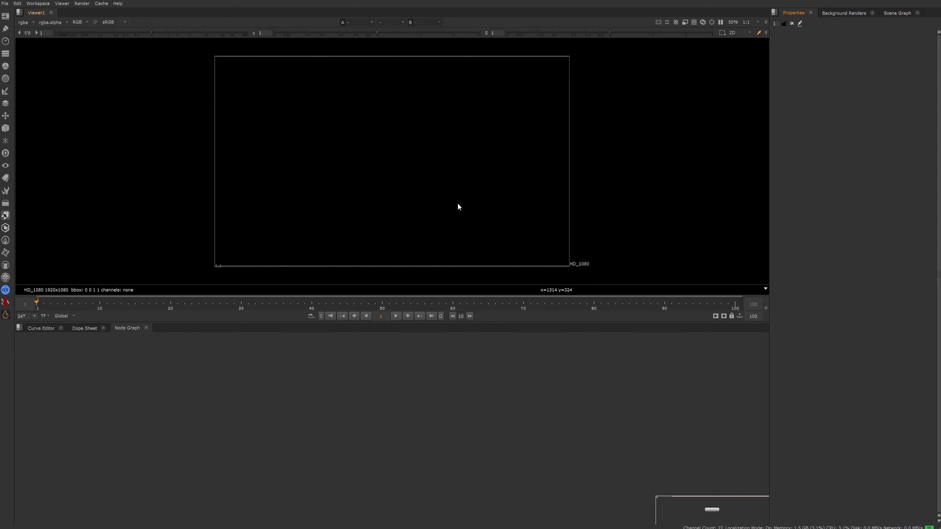
click(38, 3)
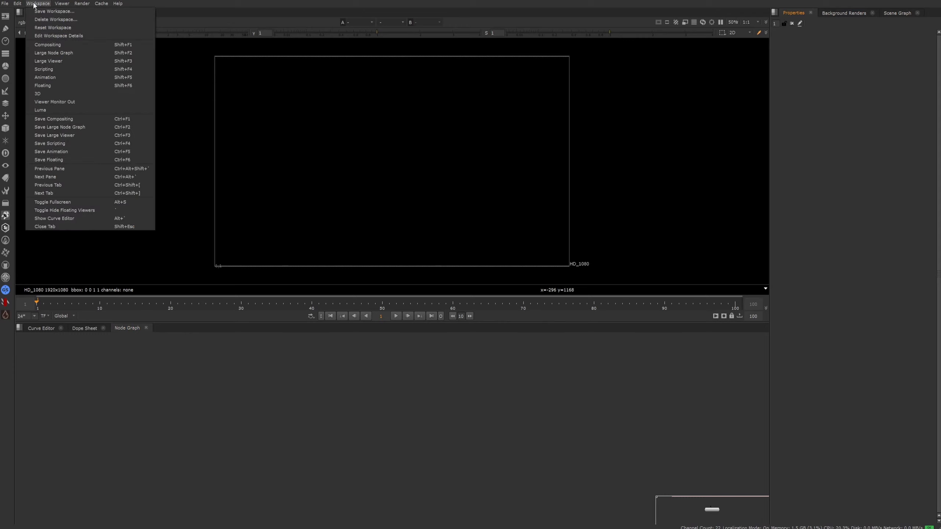
click(569, 488)
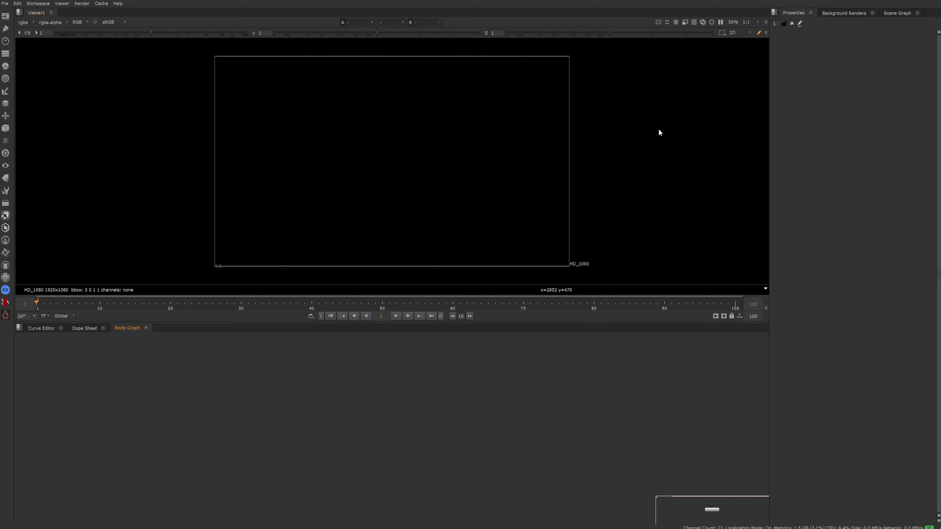
- Preview the Luma workspace layout and return to the Compositing workspace
click(41, 4)
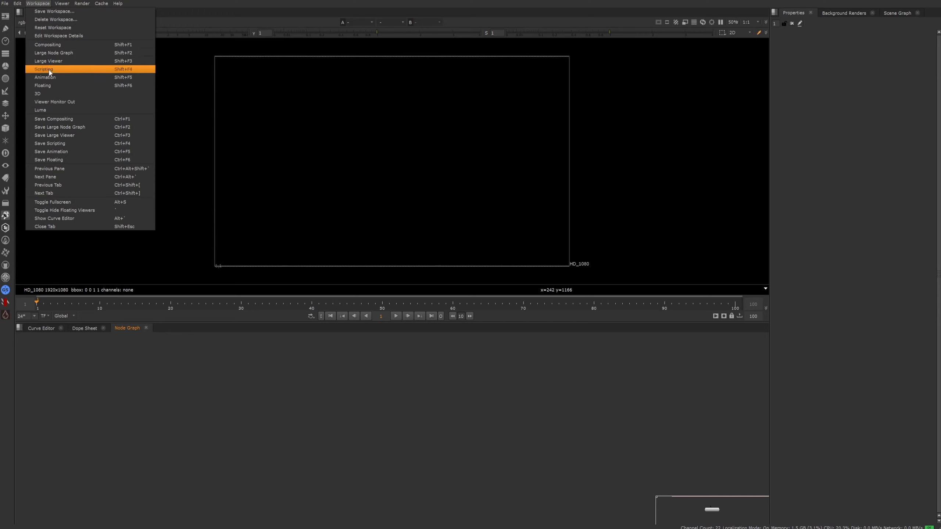
click(54, 112)
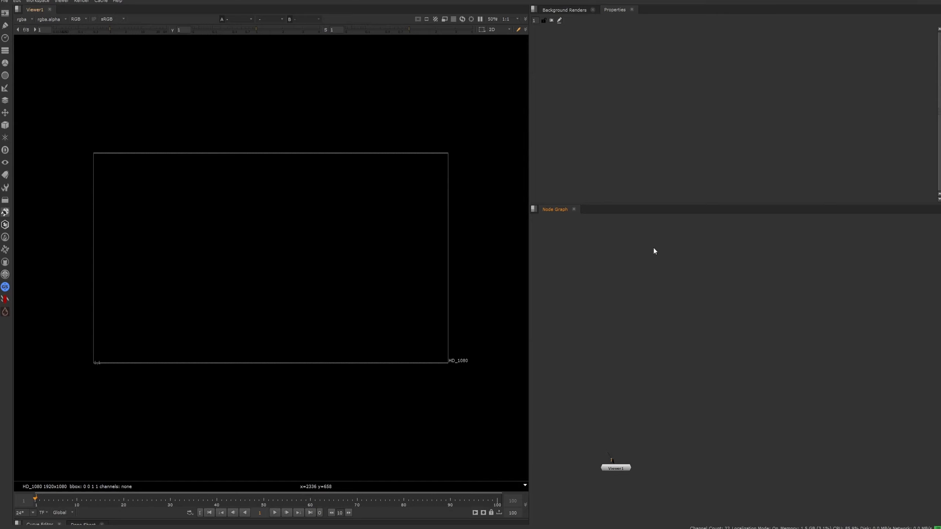
click(39, 2)
click(51, 41)
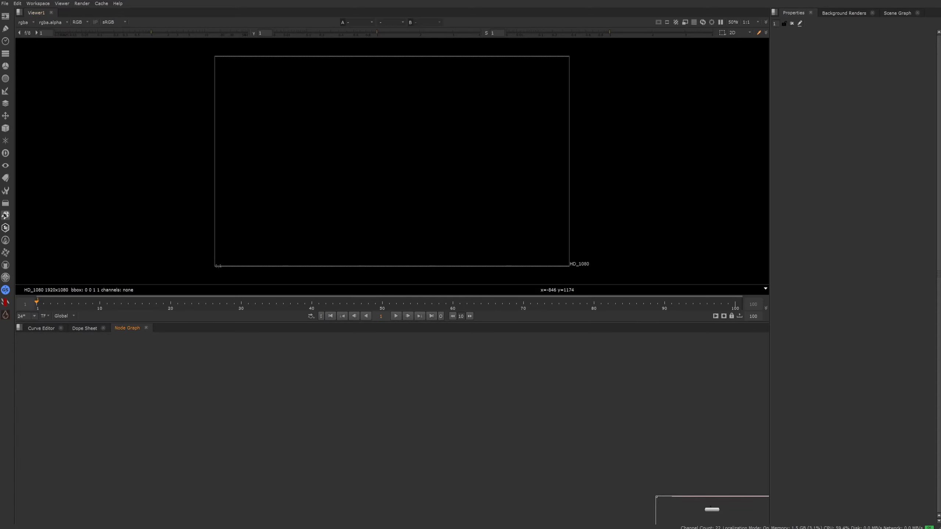
- Preview the Large Node Graph, Scripting and Floating workspaces in turn, ending on the Luma workspace
click(38, 3)
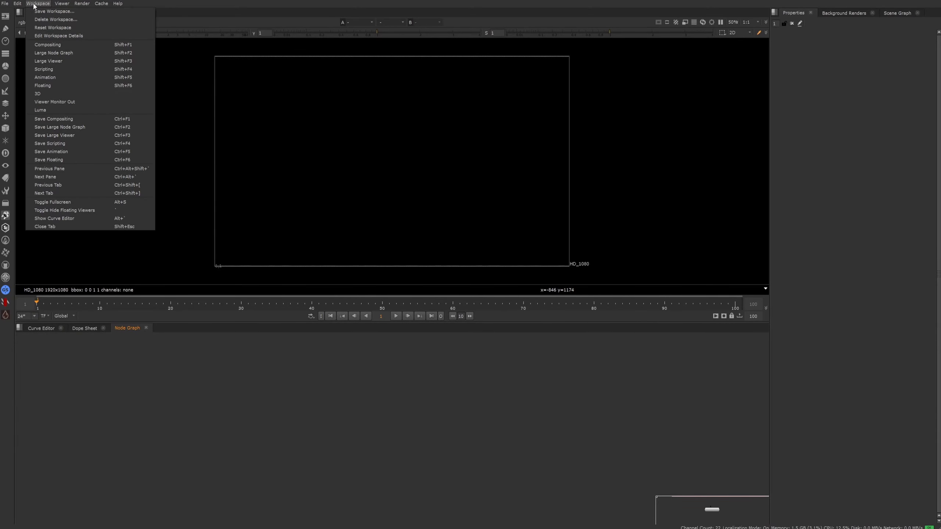
click(54, 57)
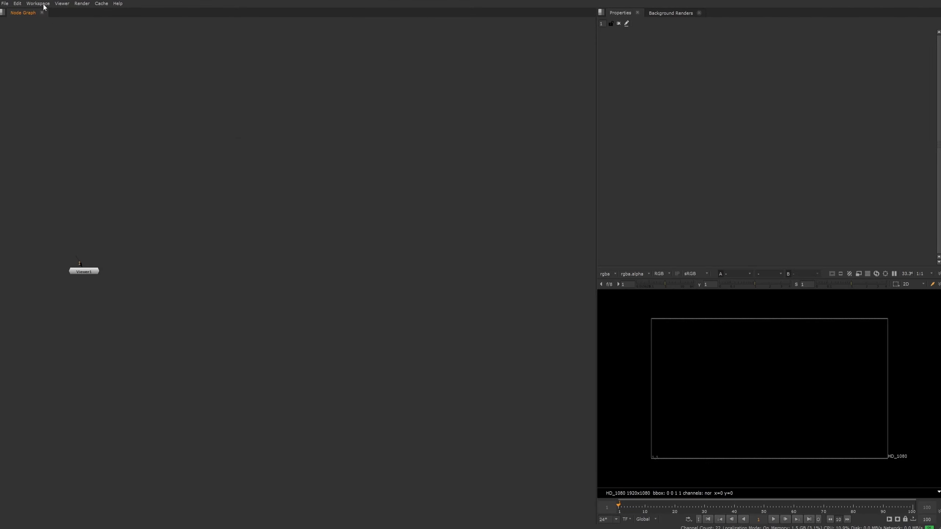
click(42, 4)
click(61, 71)
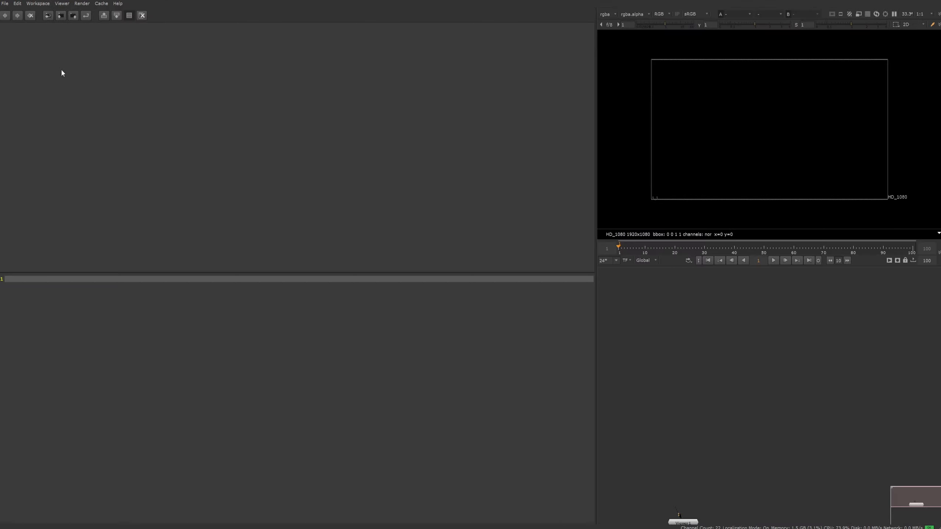
click(38, 4)
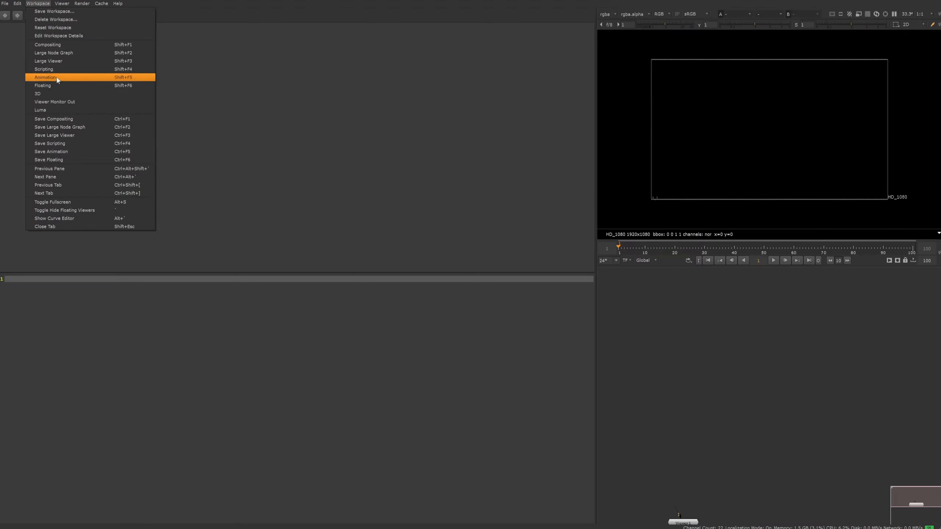
click(51, 84)
click(38, 2)
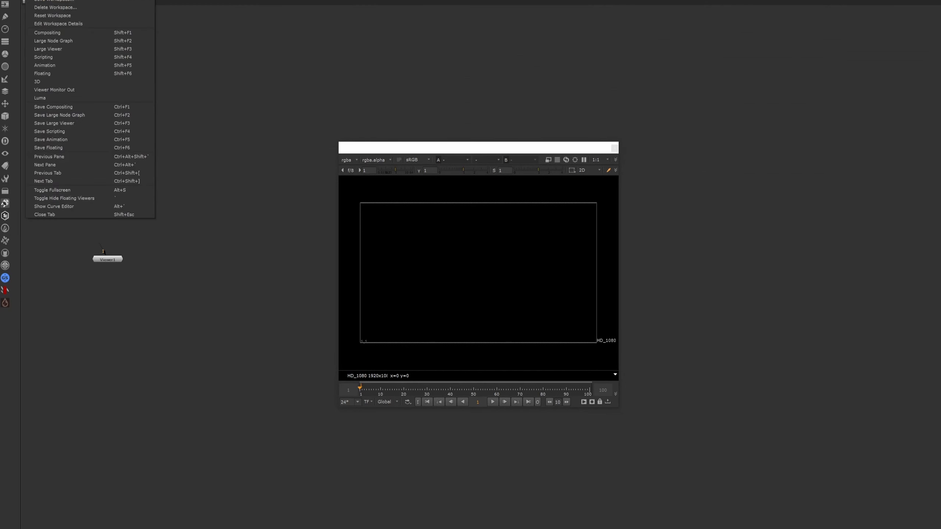
click(53, 73)
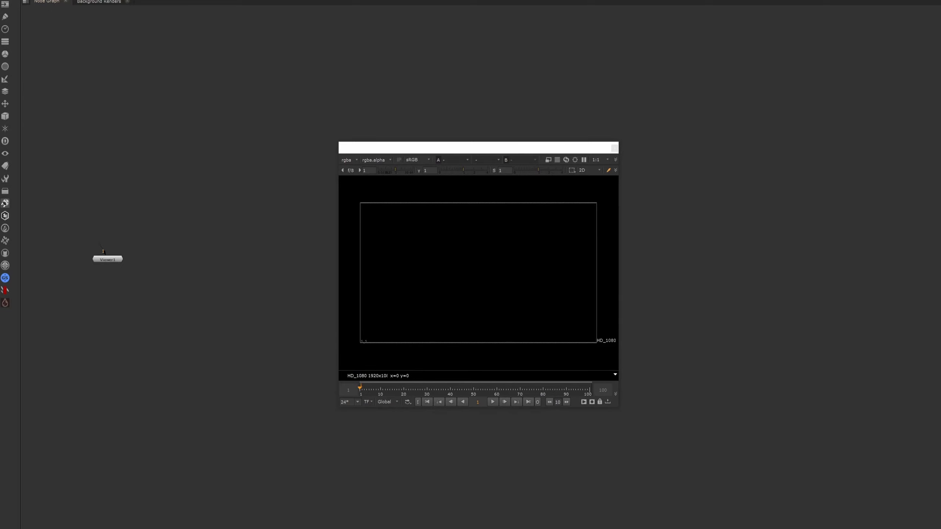
click(38, 2)
click(48, 98)
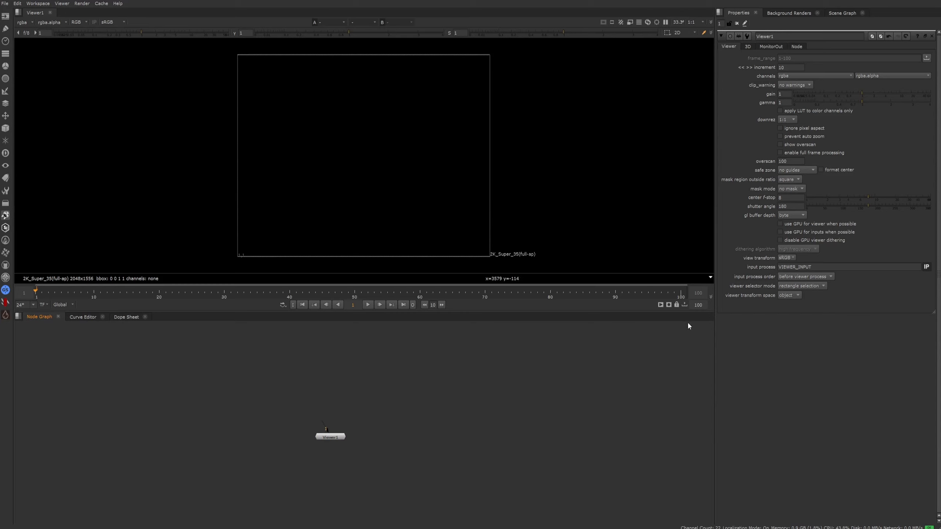
- Look through the recently opened comps and save the current comp
click(5, 5)
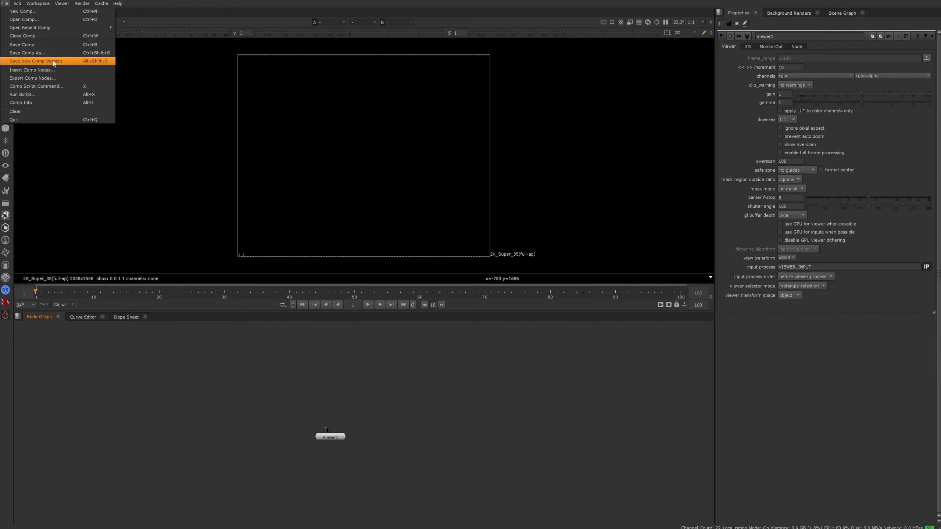
mouse_move(43, 30)
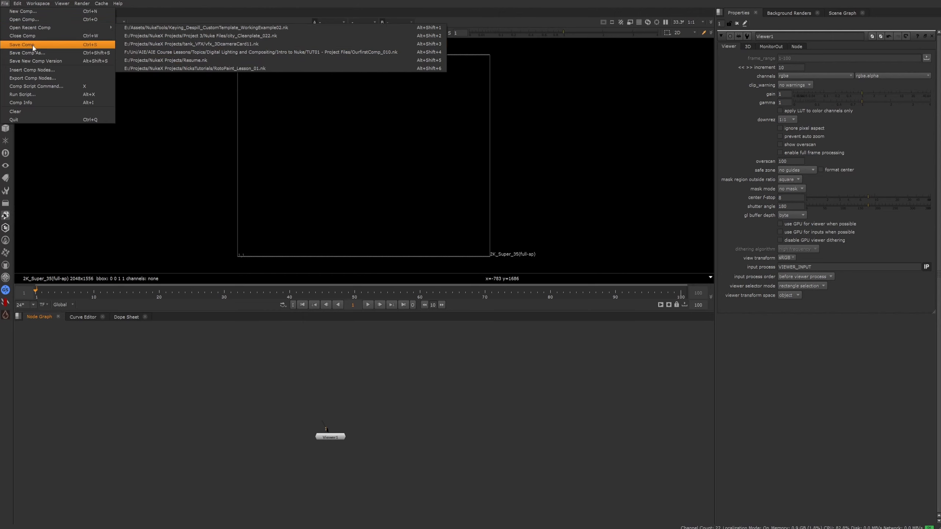
click(22, 44)
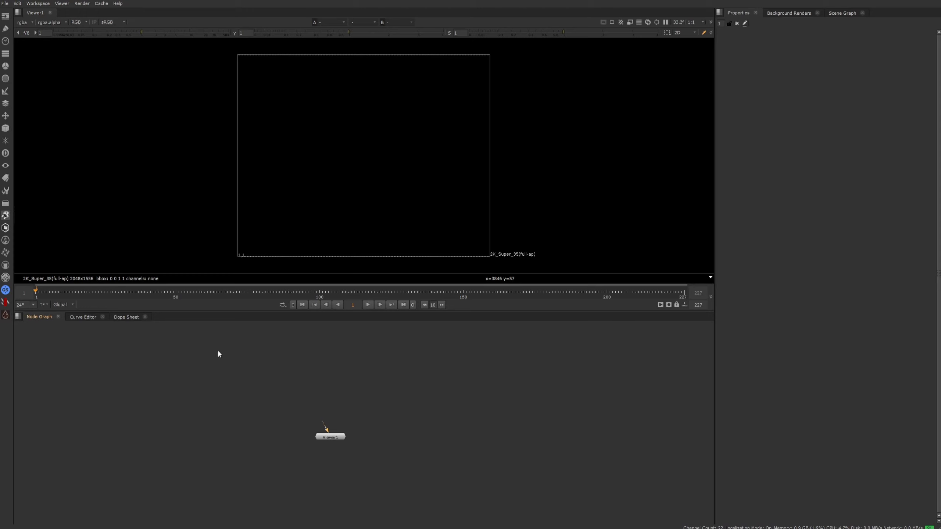
- Open the node search in the Node Graph and try the search terms "read" and "h", clearing each one
drag(219, 351, 455, 427)
key(Tab)
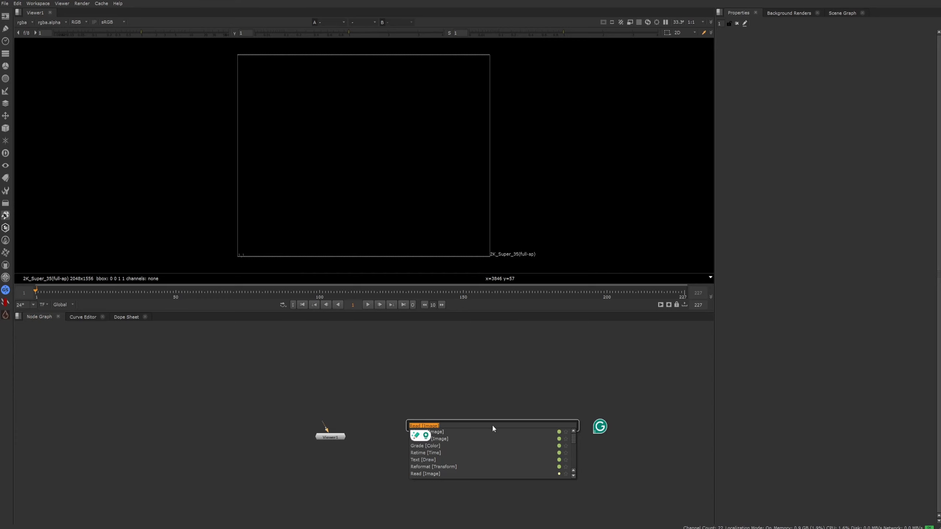
text(read)
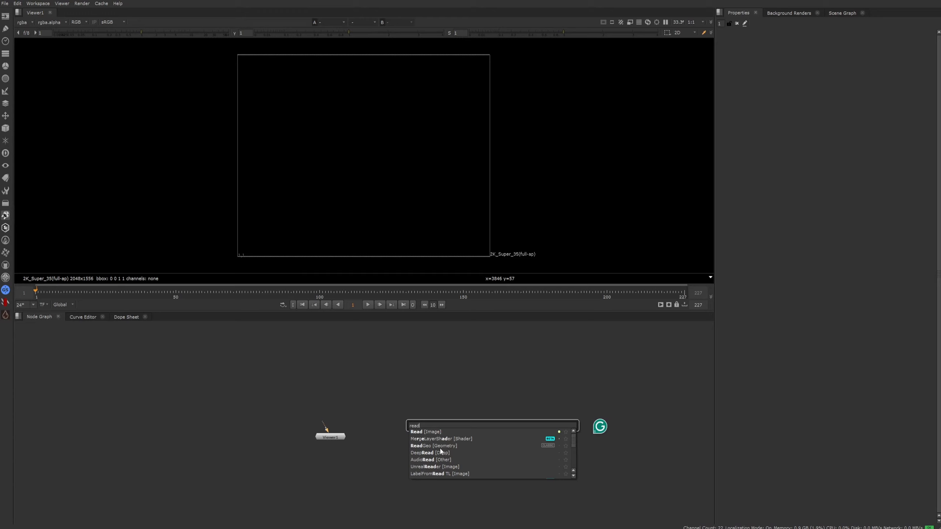
key(BackSpace)
key(BackSpace)
key(BackSpace)
key(BackSpace)
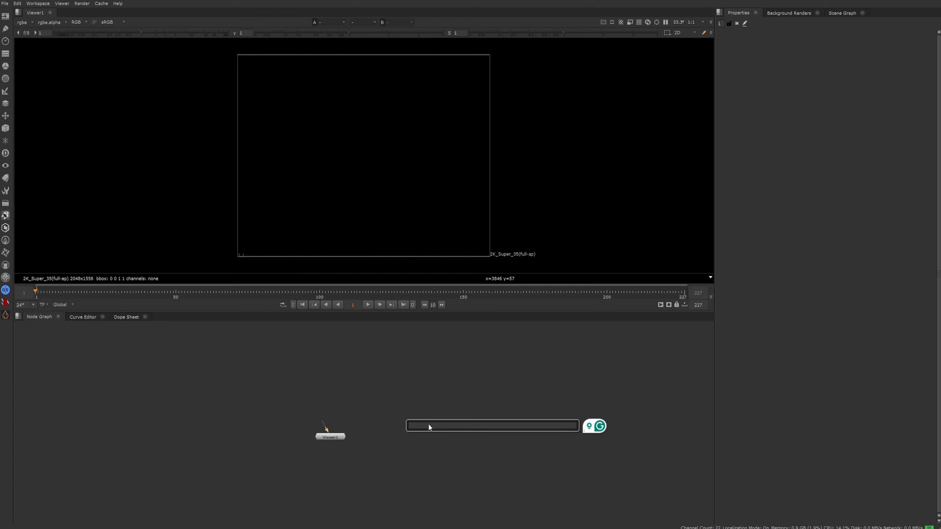
text(h)
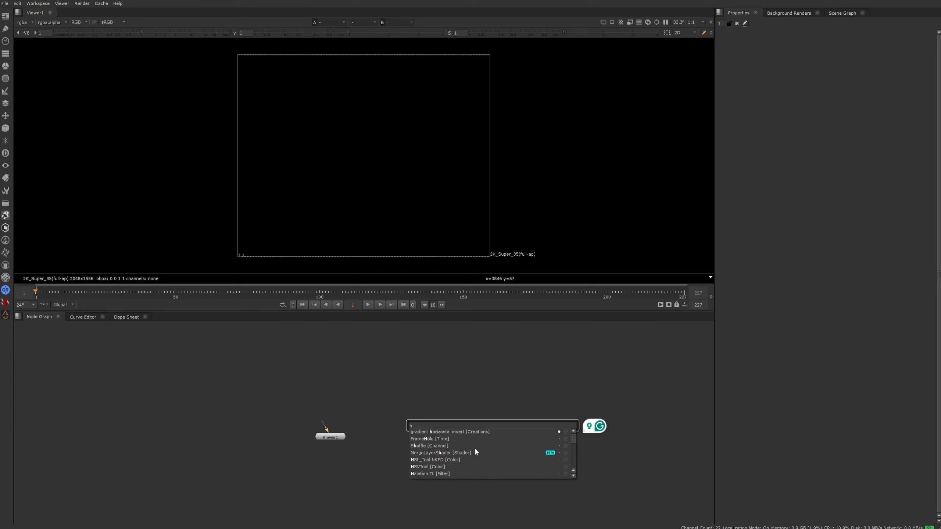
key(BackSpace)
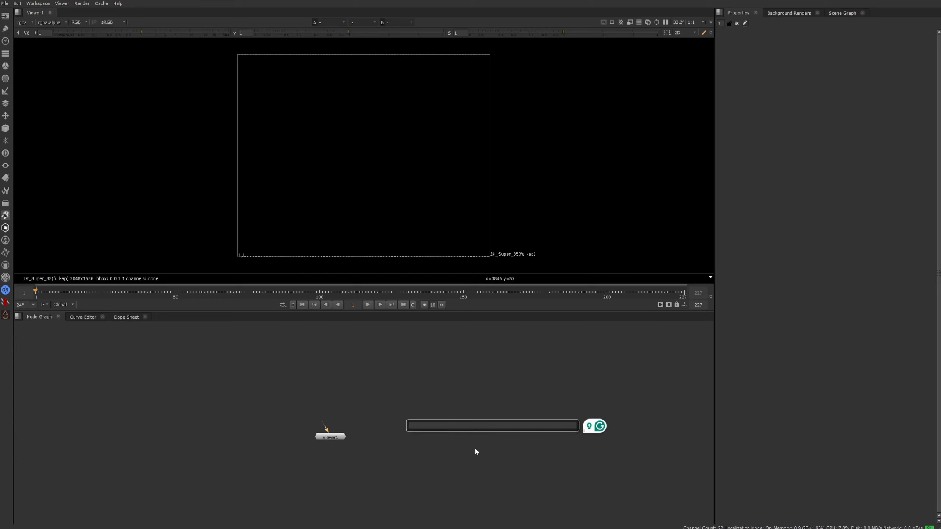
- Search for "read" and create a Read [Image] node that loads Stadium.mov from the Stock Footage folder
text(read)
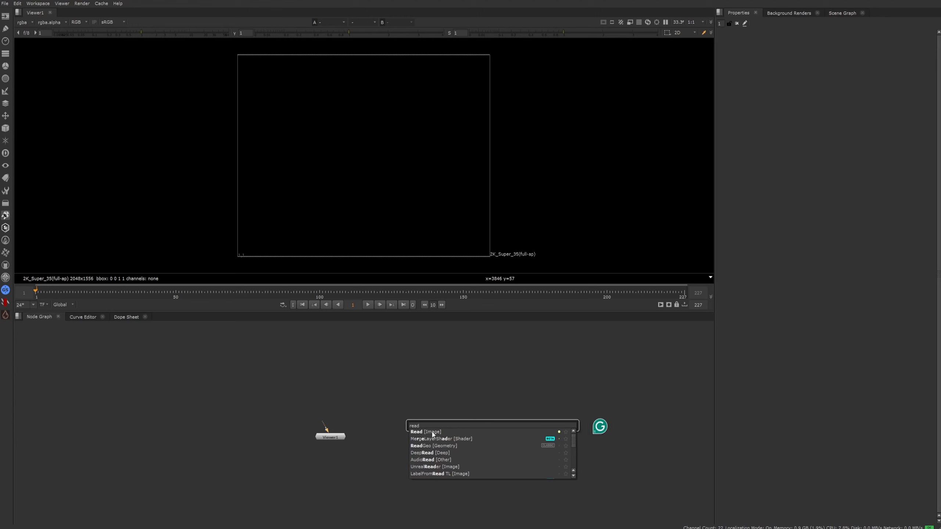
click(432, 432)
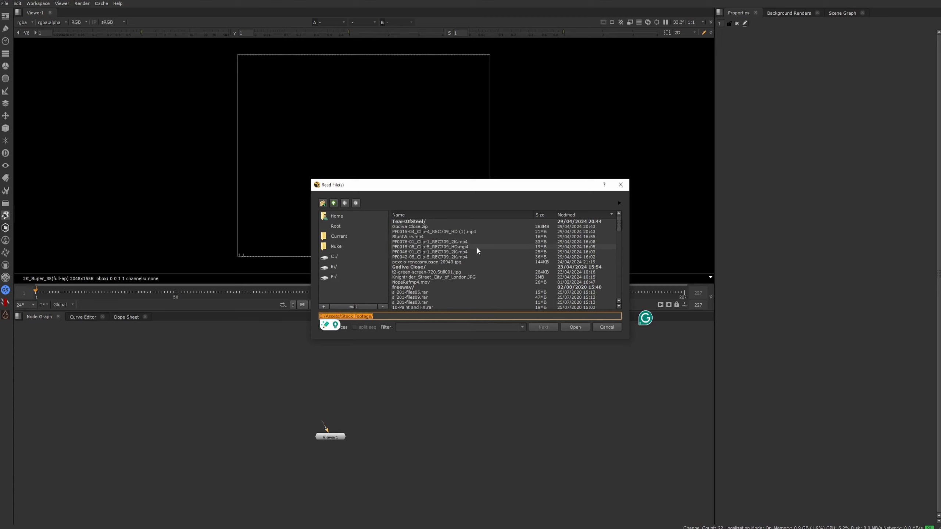
scroll(477, 247, down, 5)
scroll(477, 249, down, 8)
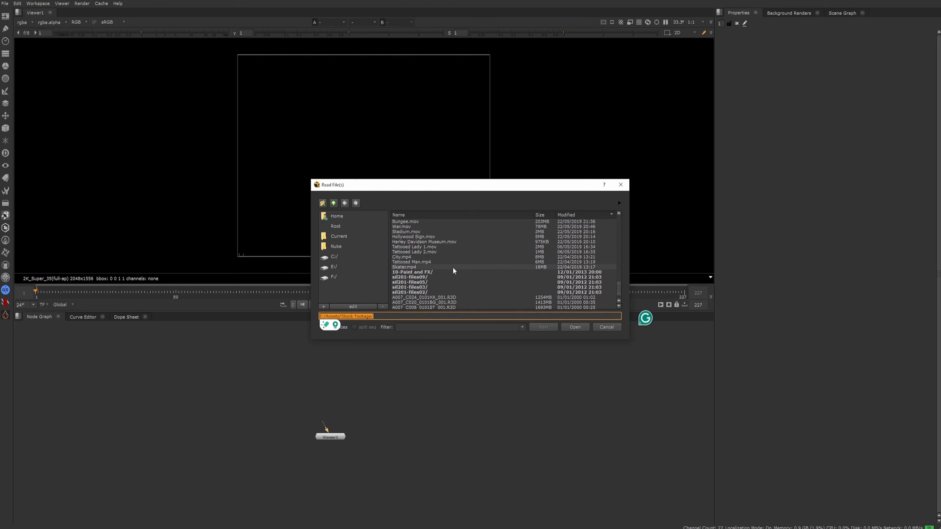
scroll(453, 270, up, 2)
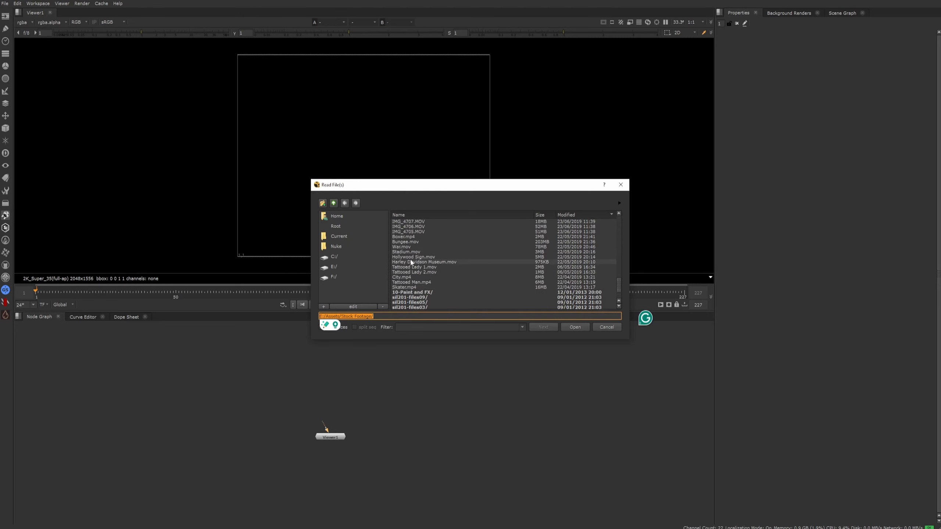
click(405, 253)
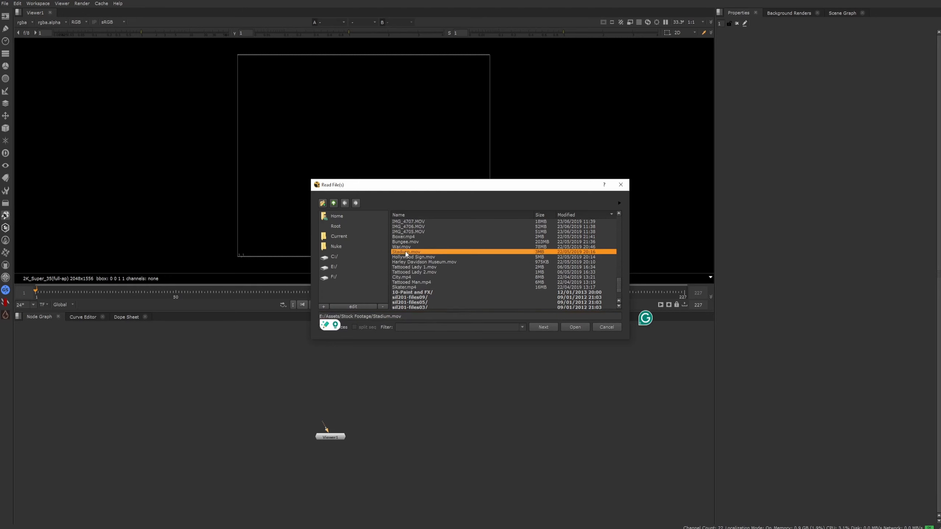
click(575, 327)
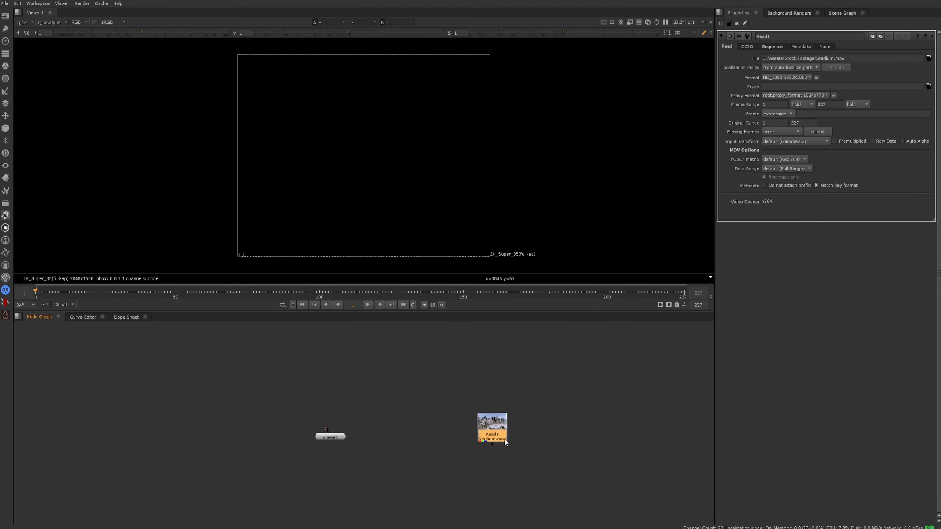
- Move the Stadium.mov Read node to just above the Viewer1 node and deselect it
drag(497, 437, 407, 375)
scroll(403, 379, up, 3)
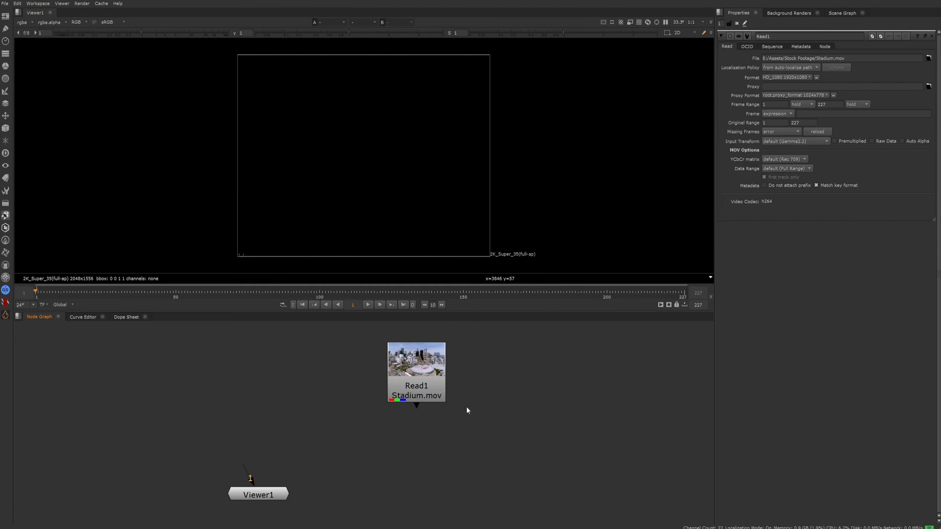
drag(425, 375, 296, 373)
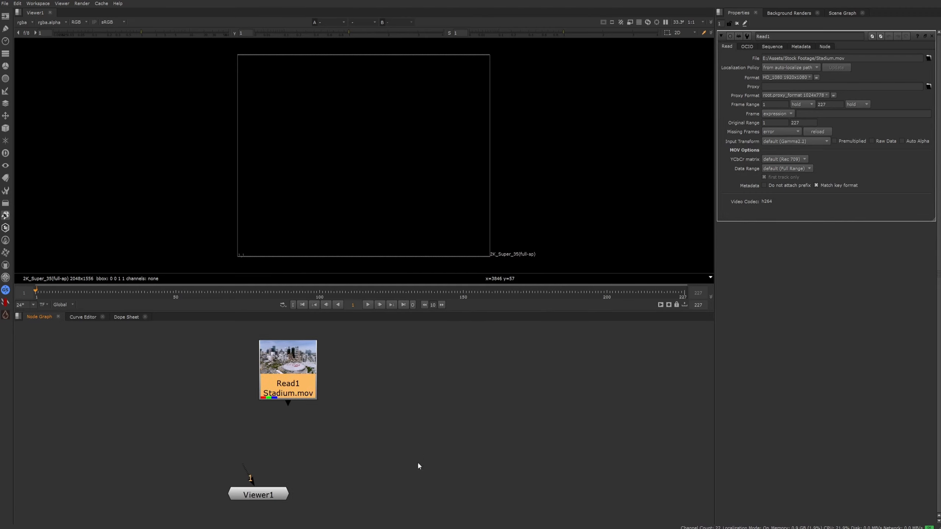
click(392, 439)
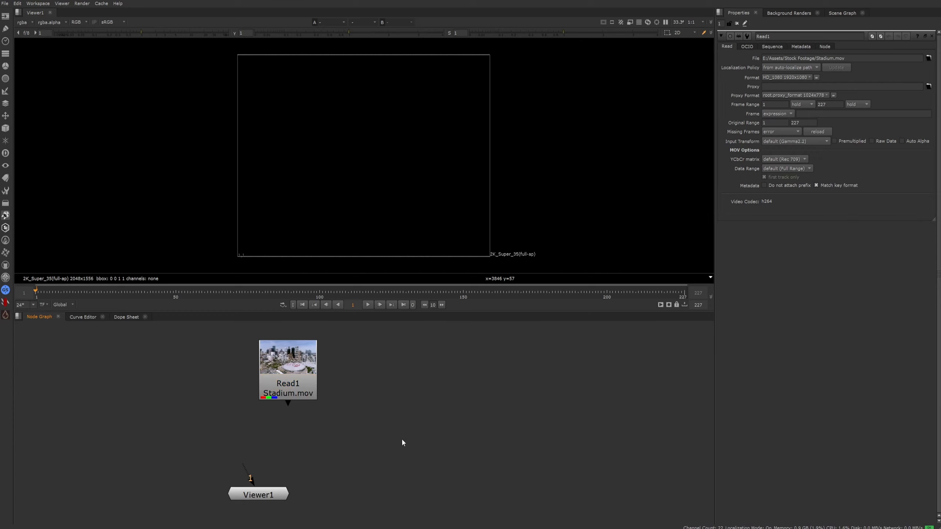
- Start adding another Read node, cancel its file selection, and clear the node selection
key(r)
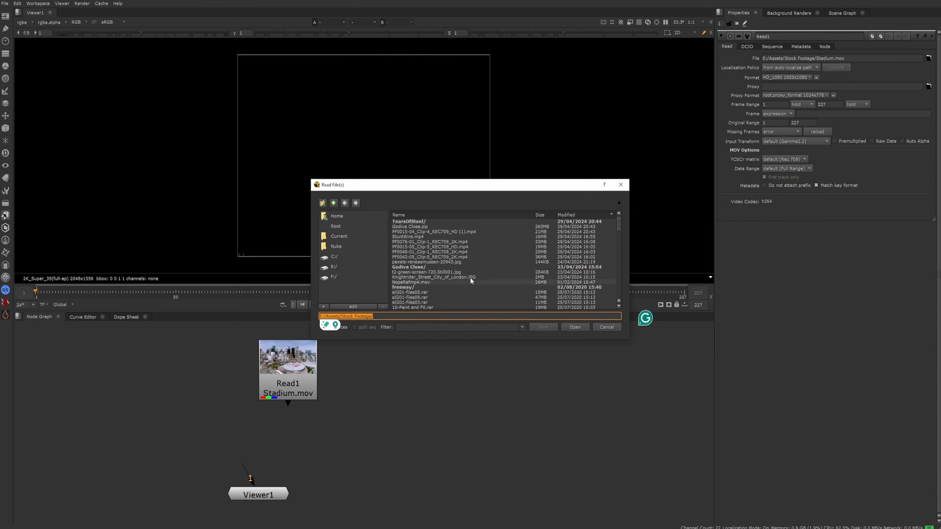
click(603, 326)
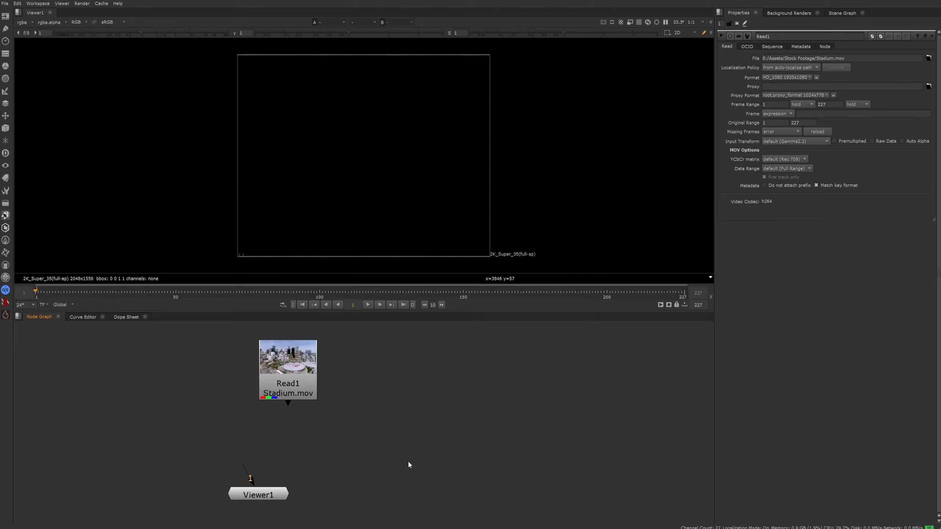
drag(409, 464, 180, 338)
click(366, 392)
- Move the Viewer1 node closer to the Read node, just below and to its left, and deselect it
middle_drag(368, 404, 433, 444)
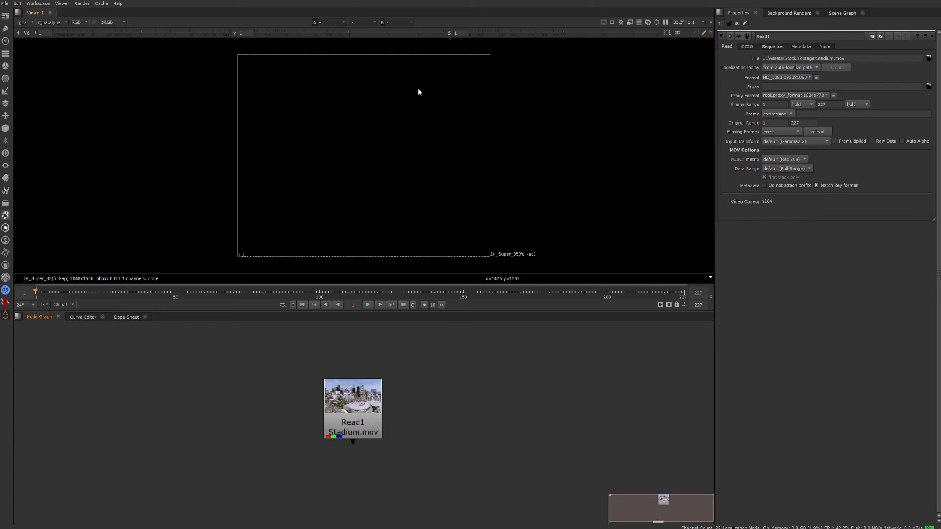
scroll(443, 435, down, 2)
scroll(442, 435, down, 1)
middle_drag(442, 435, 462, 407)
drag(392, 473, 347, 428)
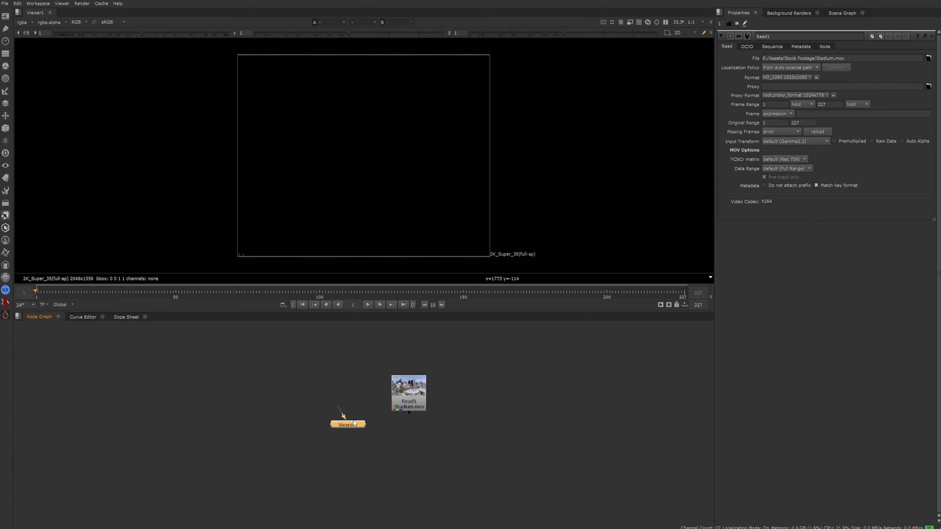
scroll(358, 437, up, 4)
click(361, 444)
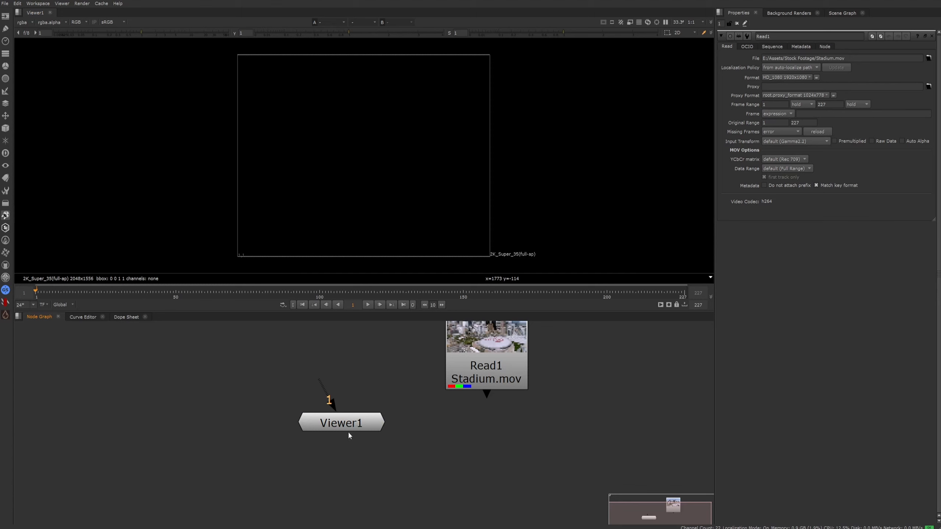
- Open the Viewer1 node's properties, frame the nodes in the Node Graph, and clear the selection
click(347, 430)
double_click(347, 429)
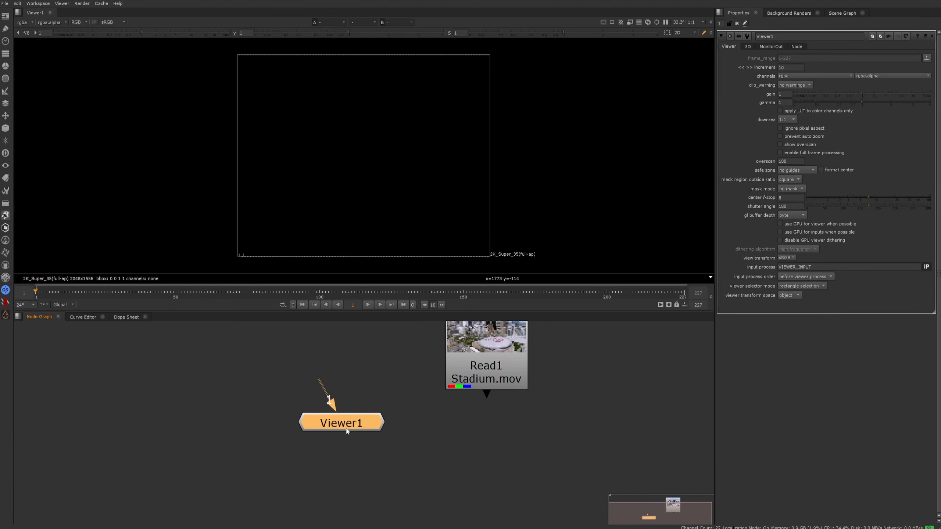
key(f)
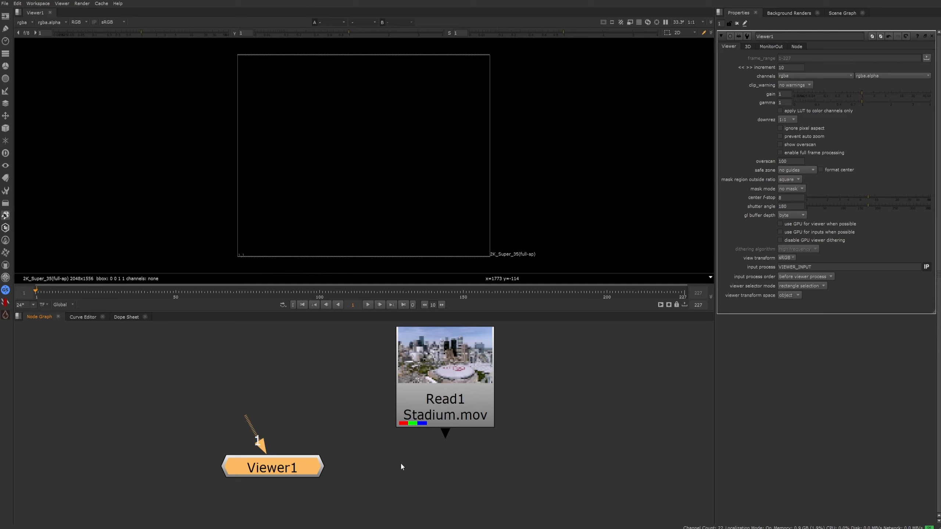
click(392, 474)
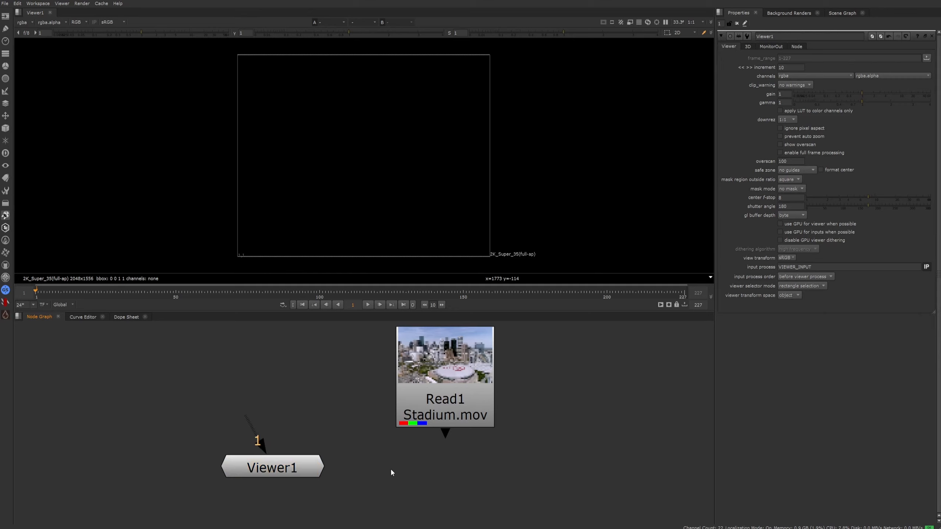
- Connect the Stadium.mov Read node to Viewer1's input 1 and inspect the footage at different zoom levels
click(444, 398)
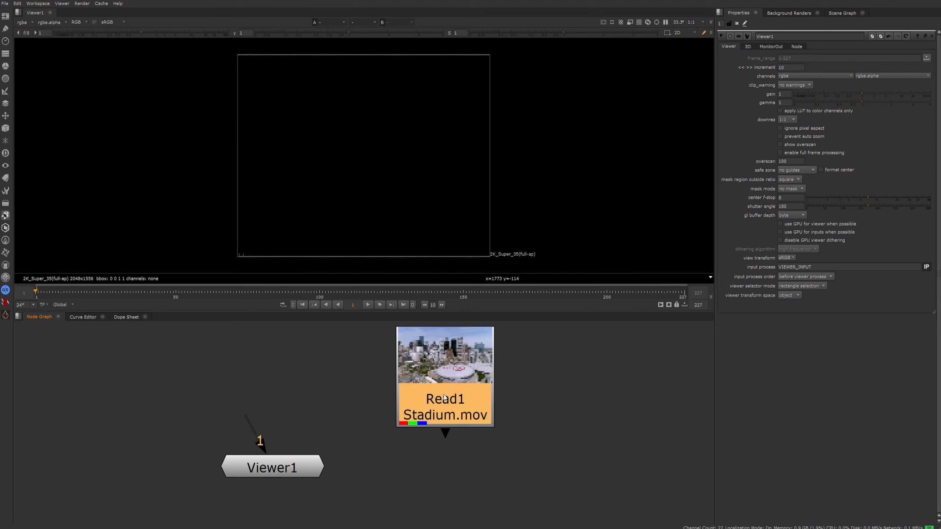
key(1)
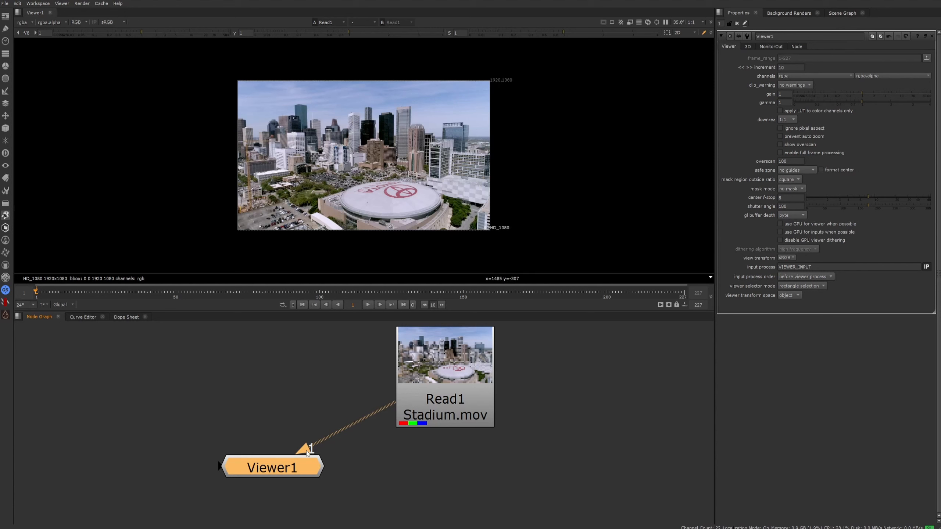
click(464, 383)
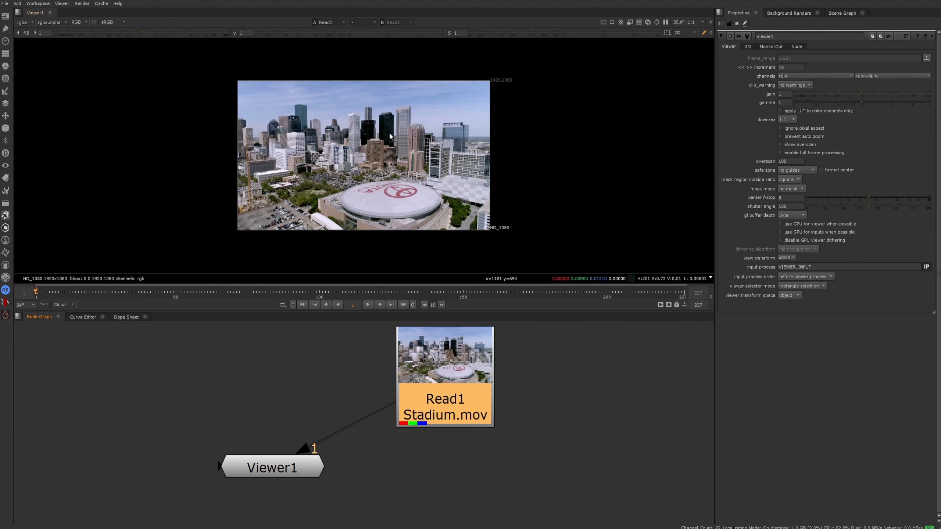
scroll(339, 130, up, 1)
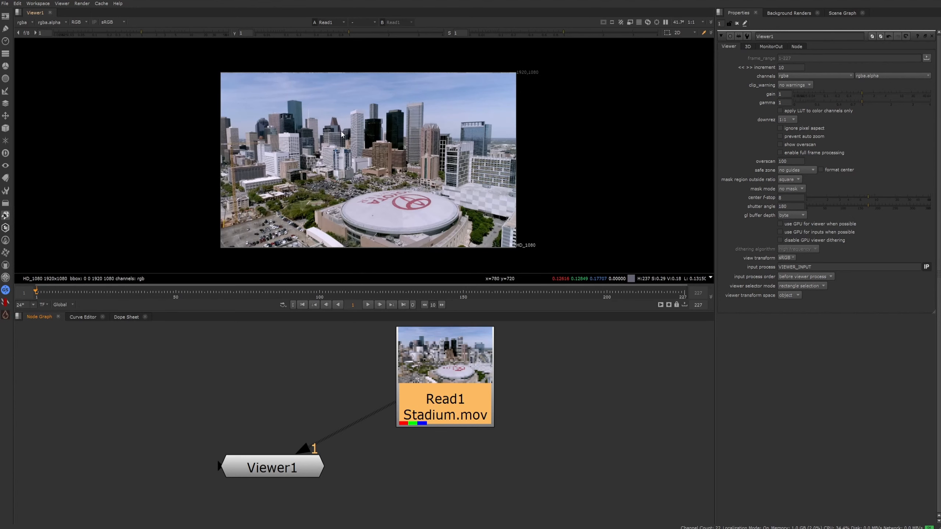
scroll(383, 201, up, 3)
scroll(383, 201, down, 5)
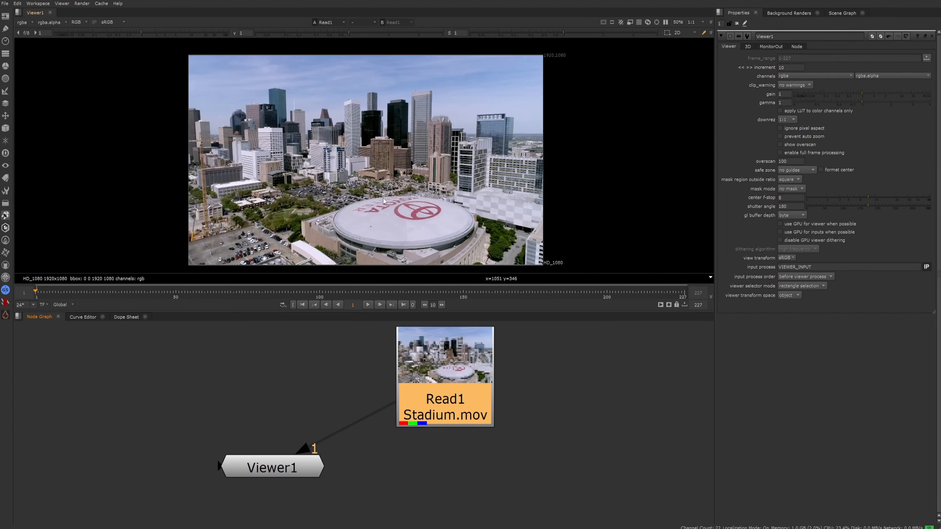
- Disconnect Viewer1's input 1 from the Read node, refit the empty viewer, and deselect everything
drag(394, 403, 285, 446)
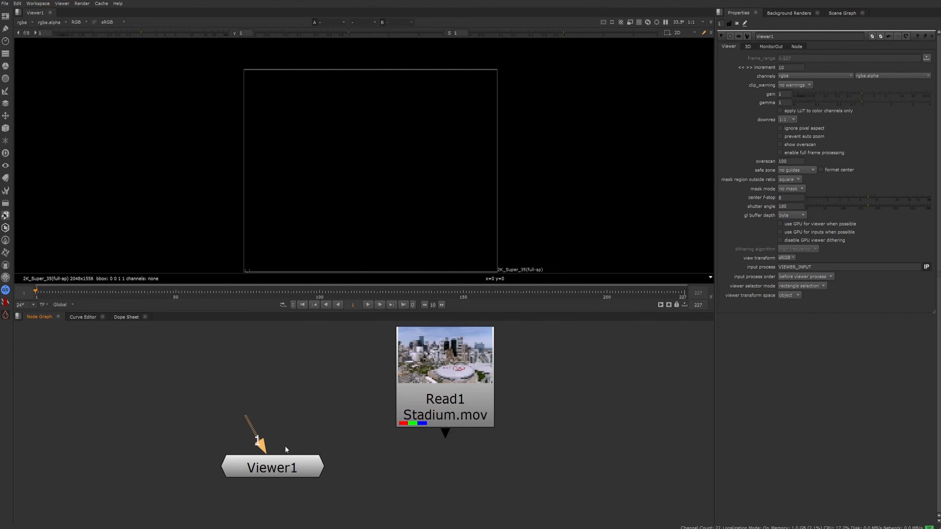
key(1)
click(421, 475)
key(1)
key(f)
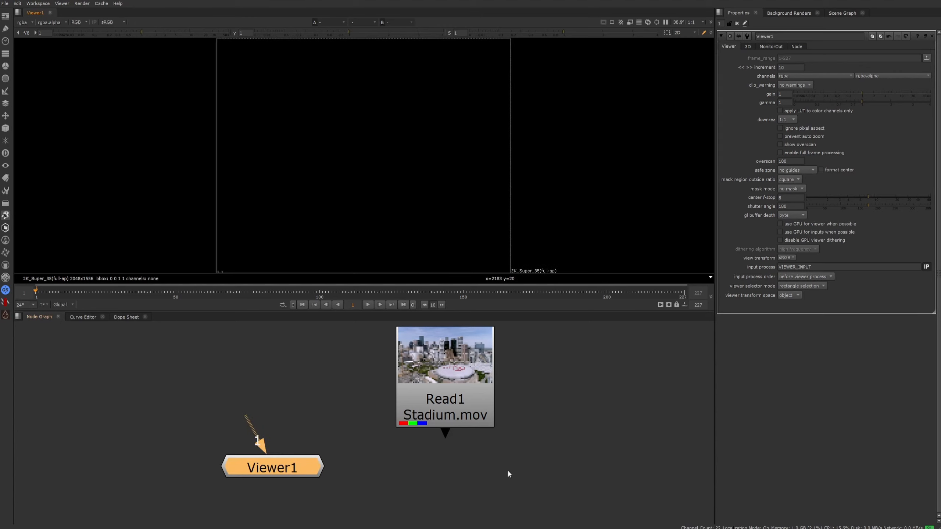
click(565, 440)
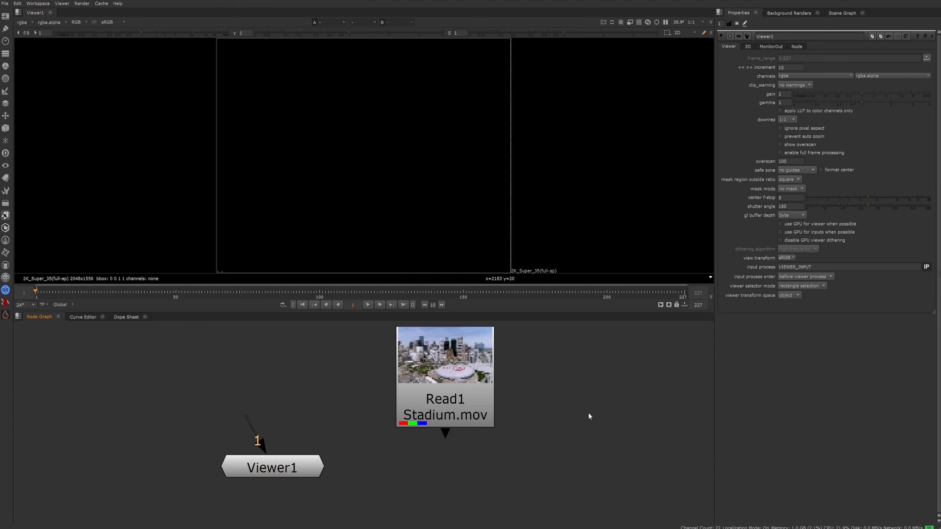
- Connect the Stadium.mov Read node to Viewer1's input 1 again and clear the selection
click(472, 379)
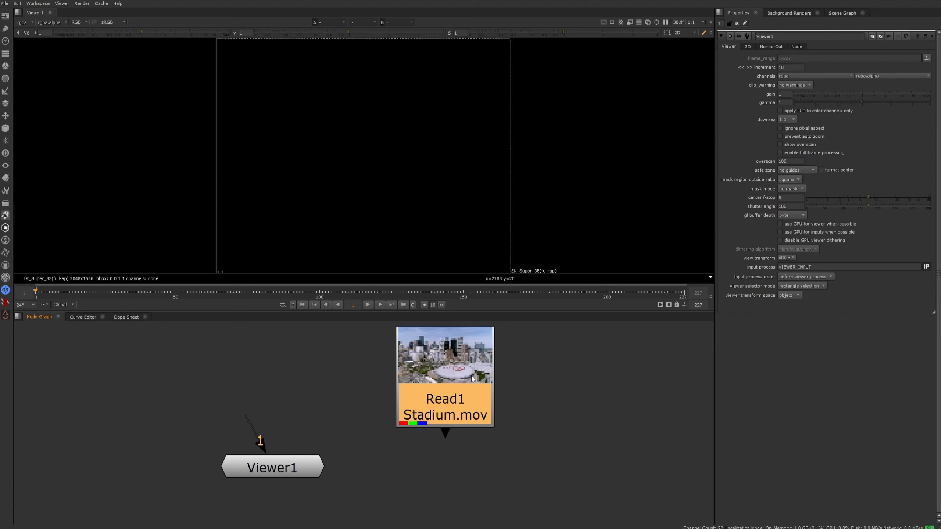
key(1)
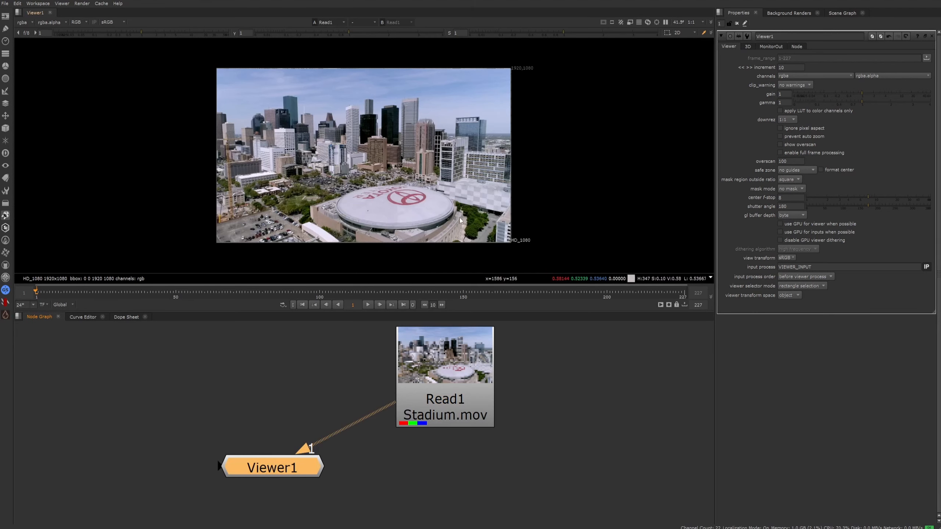
click(561, 449)
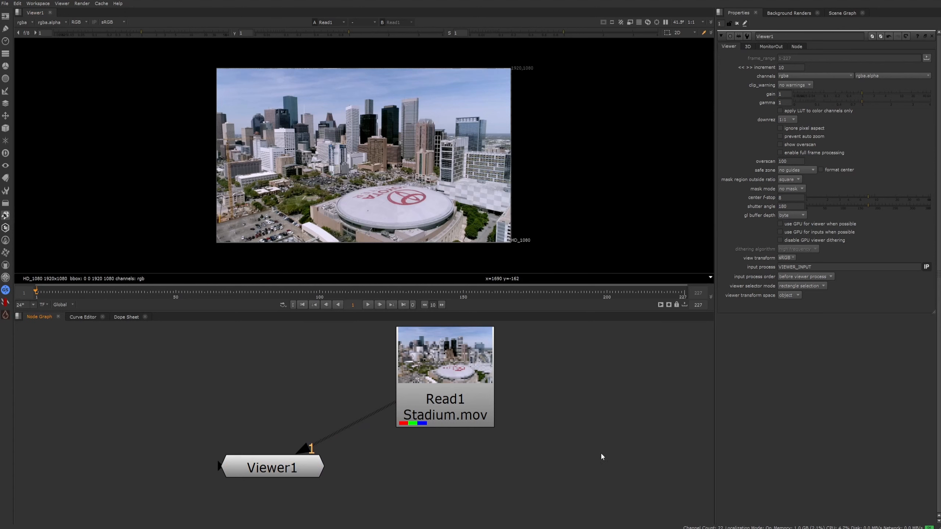
- Create a Constant [Image] node beside the Read node and set its color to 0.345
key(Tab)
text(cons)
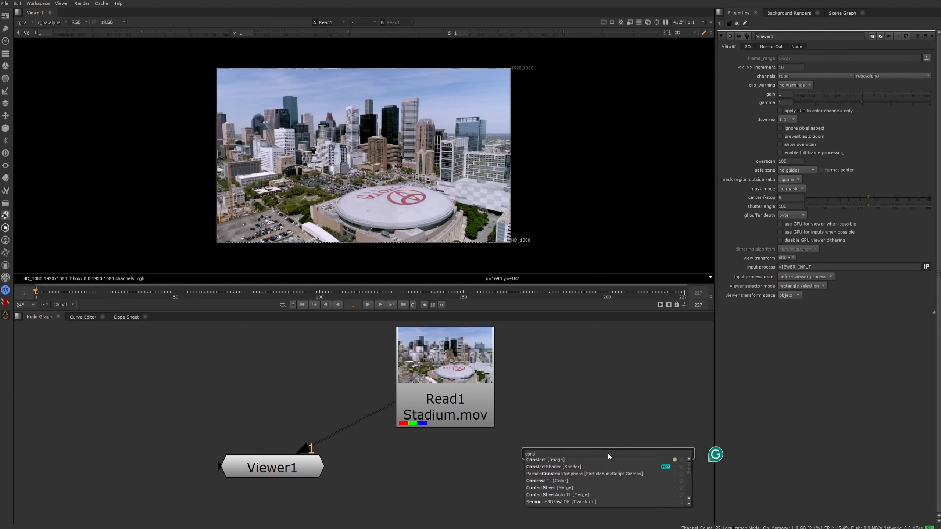
key(Return)
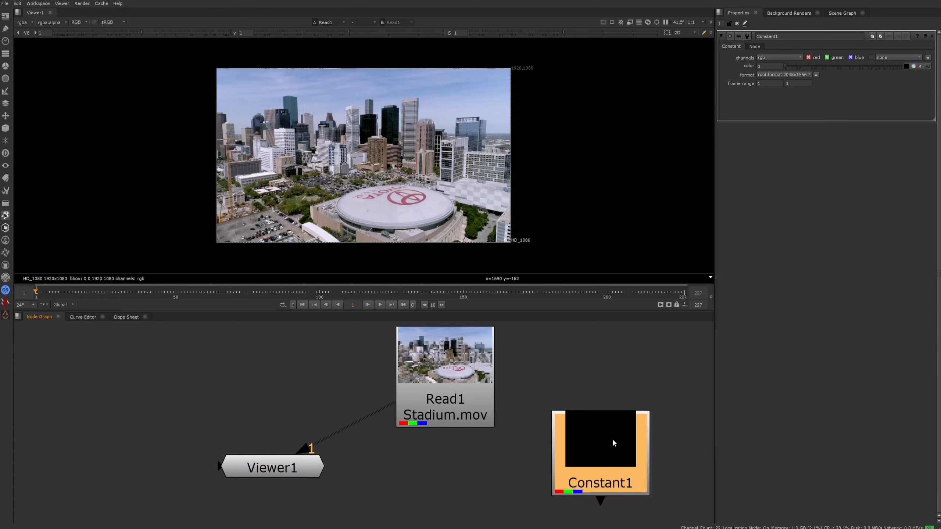
drag(613, 440, 622, 411)
drag(835, 67, 853, 70)
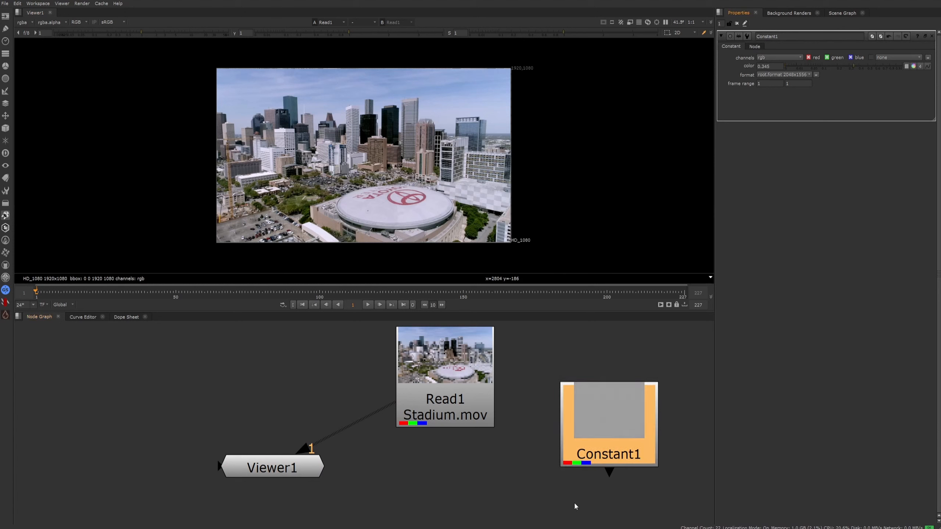
- Move the Stadium.mov Read node away from the Constant node, up and closer to Viewer1, and deselect it
drag(489, 404, 399, 387)
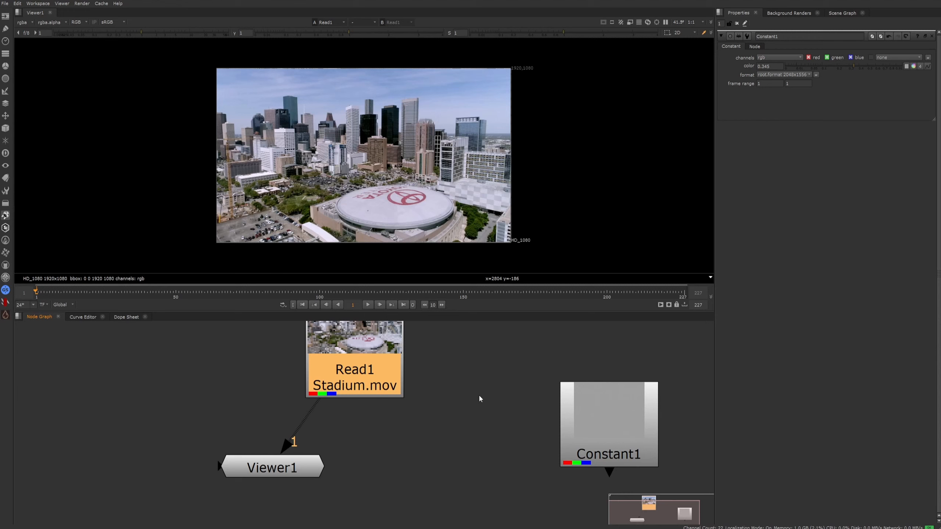
scroll(479, 396, down, 2)
middle_drag(464, 439, 449, 460)
click(449, 460)
scroll(331, 449, up, 2)
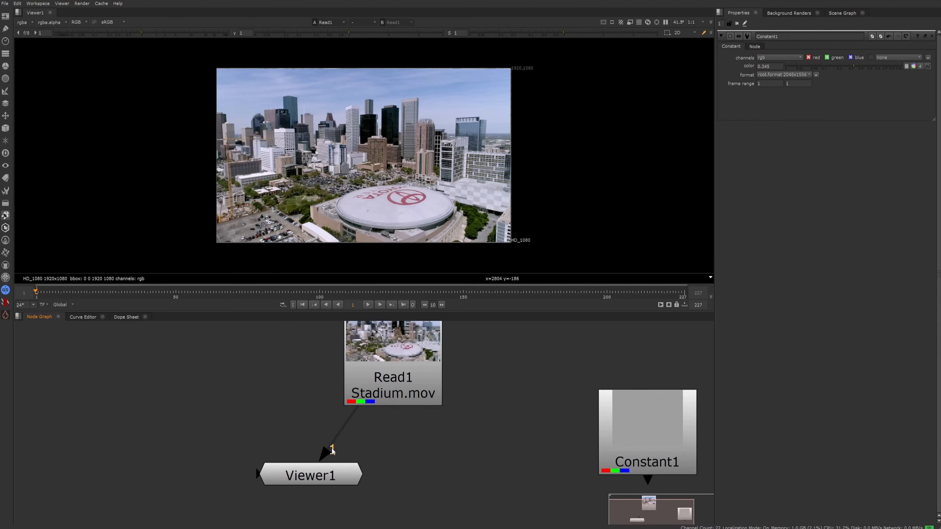
- Connect the Constant node to Viewer1's input 2 and clear the selection
click(399, 368)
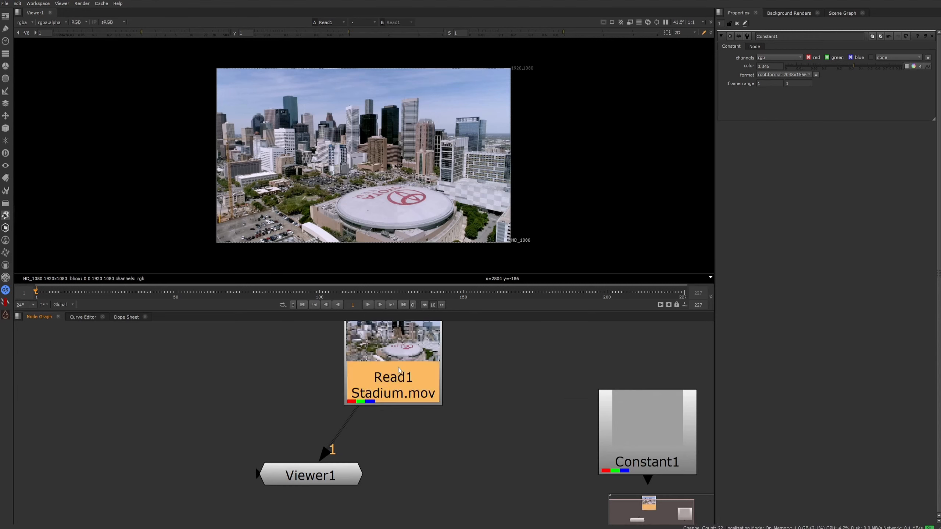
middle_drag(607, 432, 549, 420)
click(614, 431)
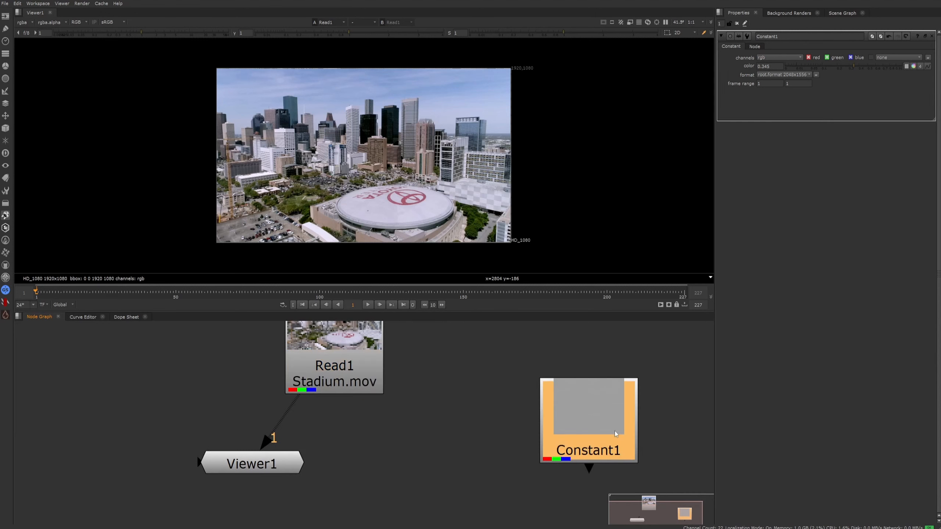
click(472, 452)
click(605, 431)
key(2)
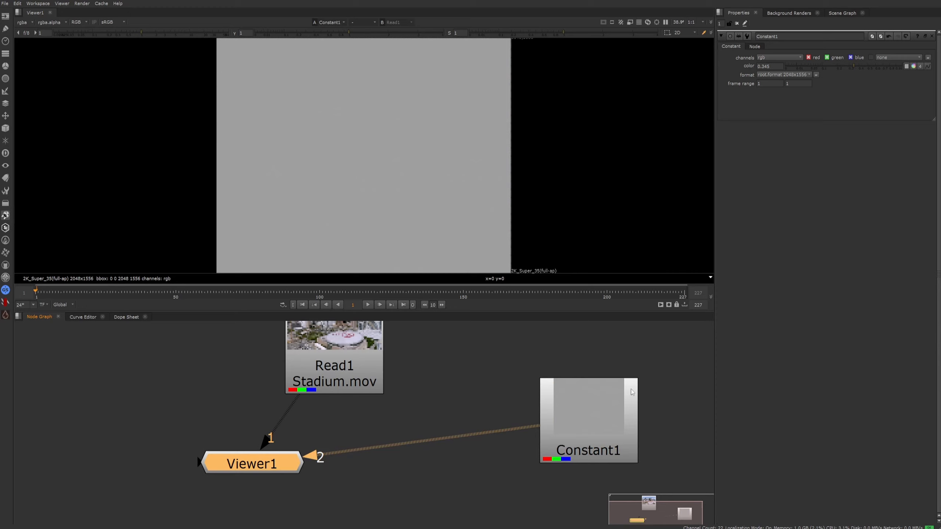
click(495, 370)
- Switch the viewer repeatedly between input 1 and input 2 to compare the stadium footage with the gray constant
scroll(474, 404, down, 3)
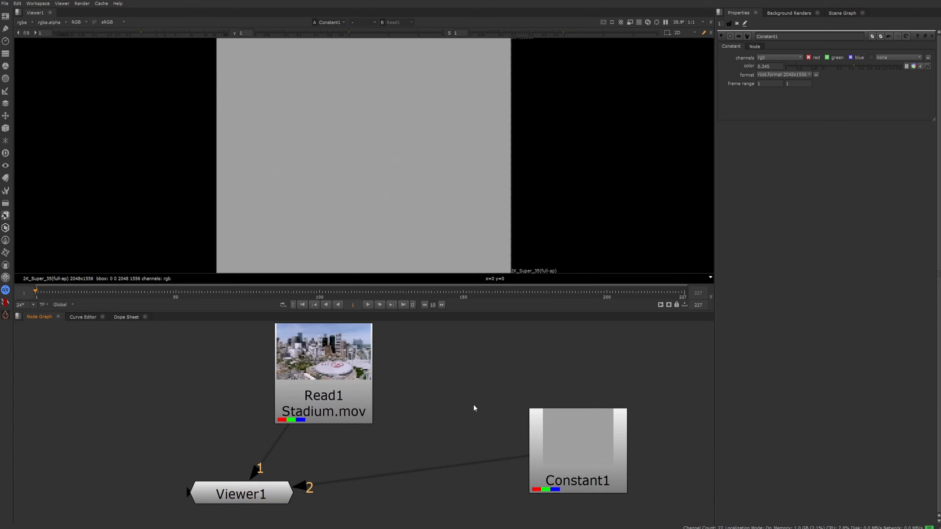
scroll(517, 194, down, 3)
scroll(517, 196, up, 2)
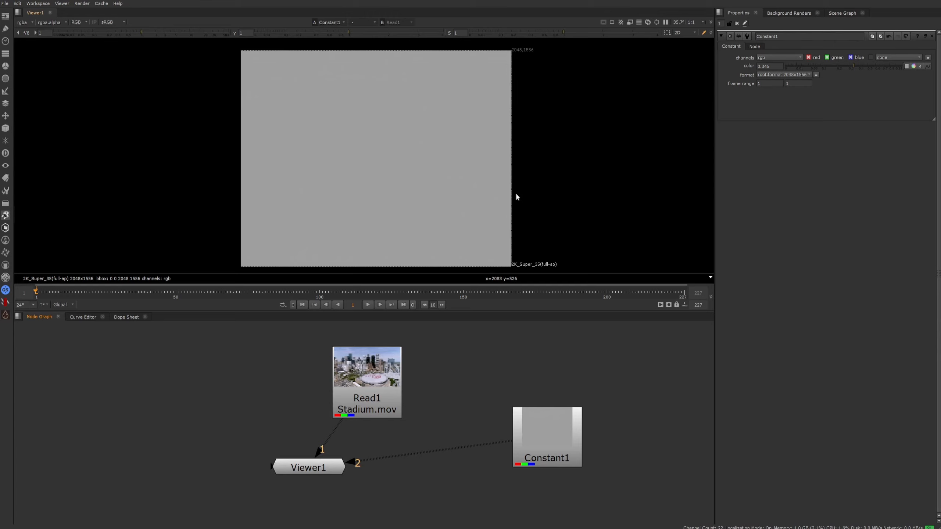
key(1)
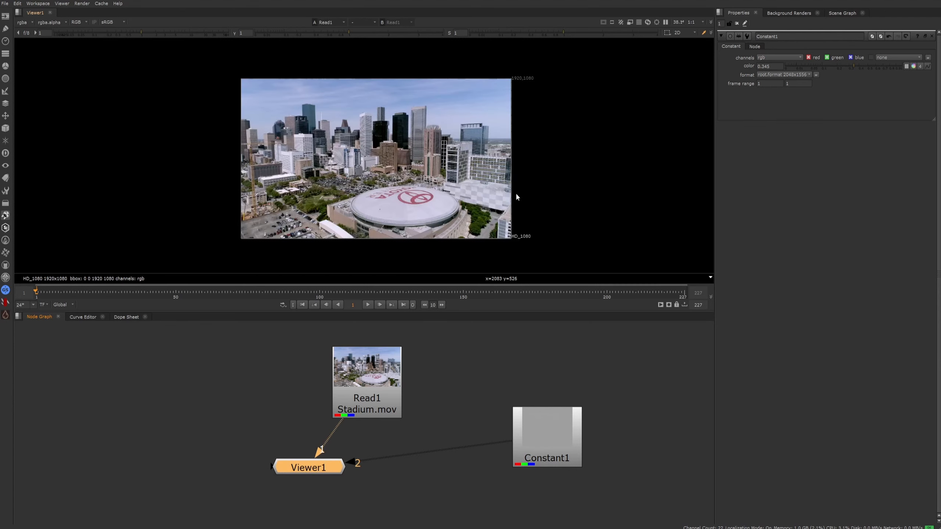
key(2)
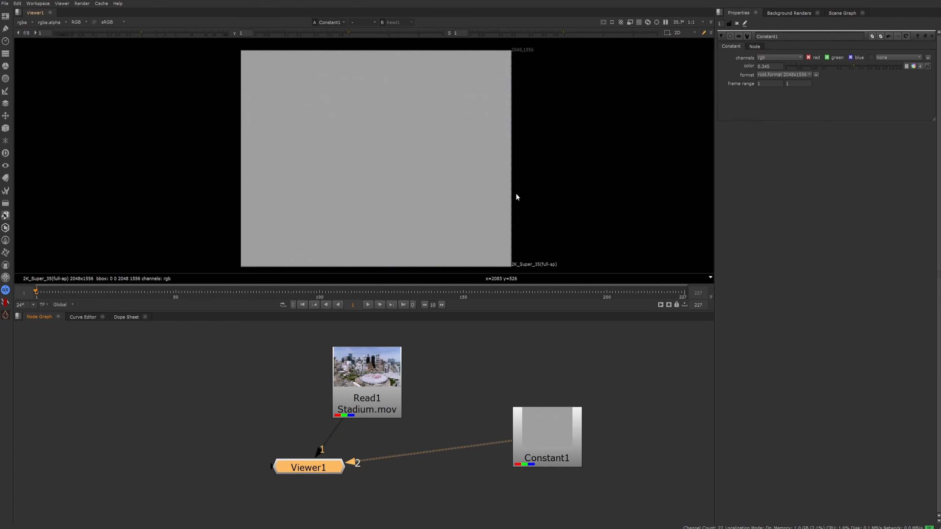
key(1)
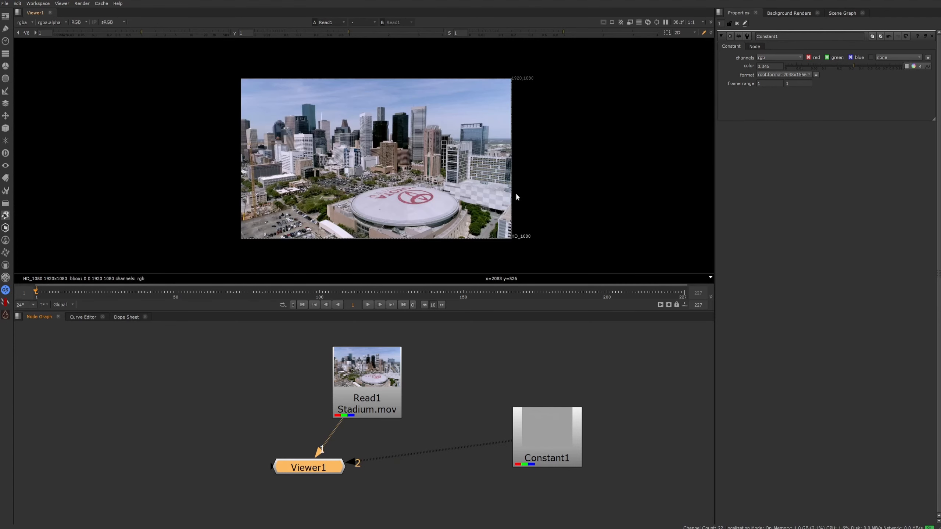
key(2)
key(1)
key(2)
key(1)
key(2)
key(1)
click(382, 494)
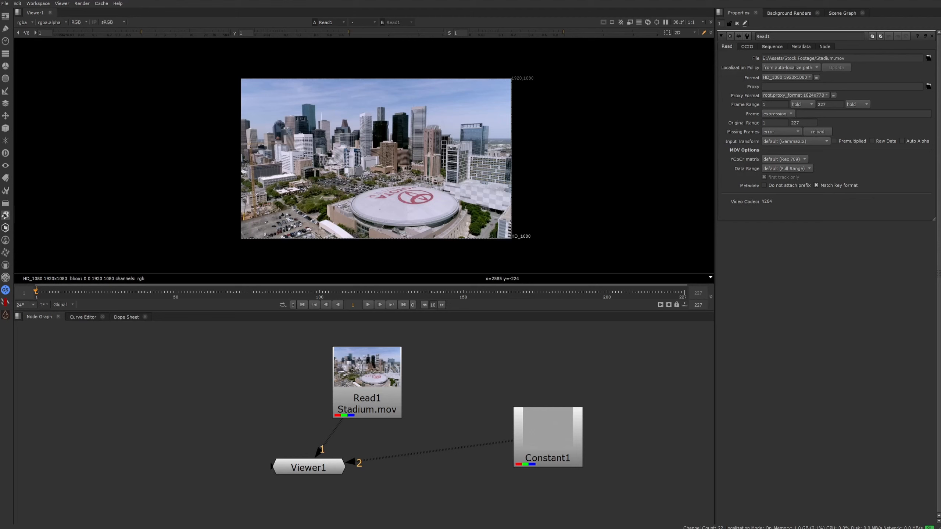
- Delete the Constant node and align the Stadium.mov Read node directly above Viewer1
click(551, 429)
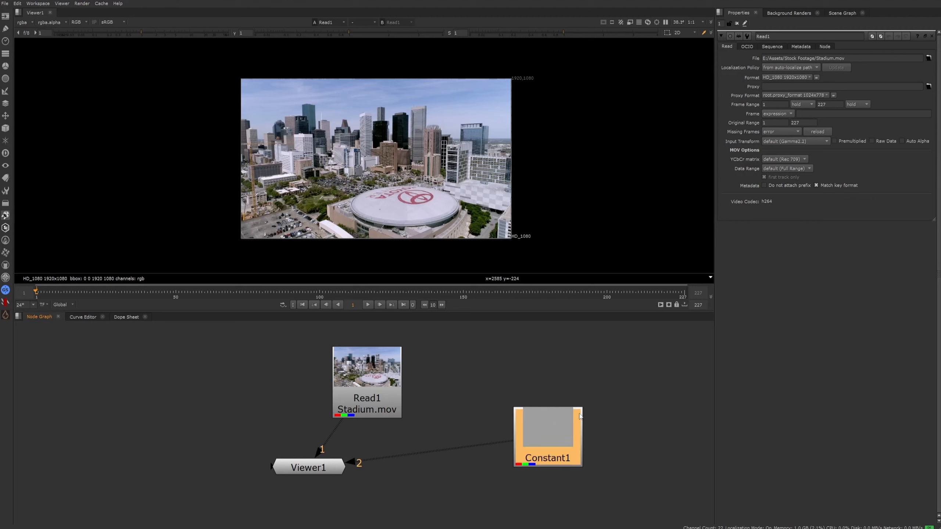
key(Delete)
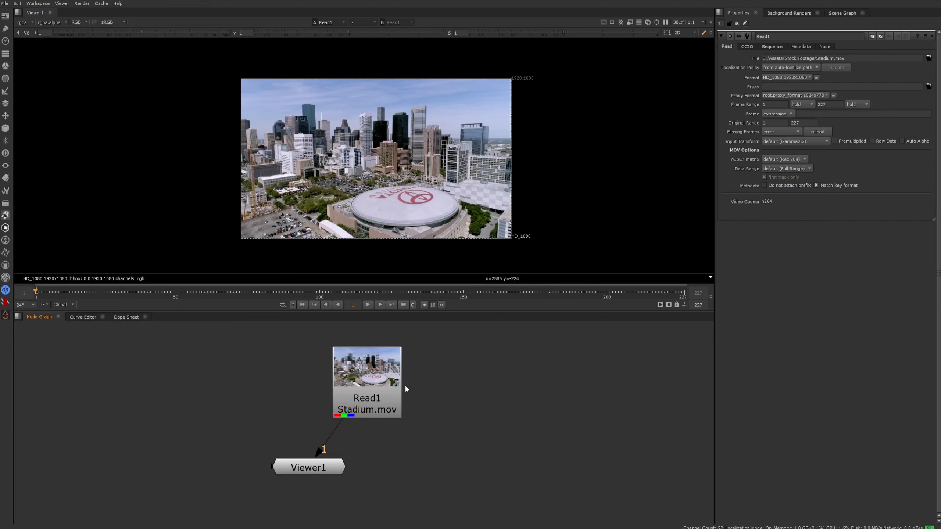
drag(399, 389, 341, 381)
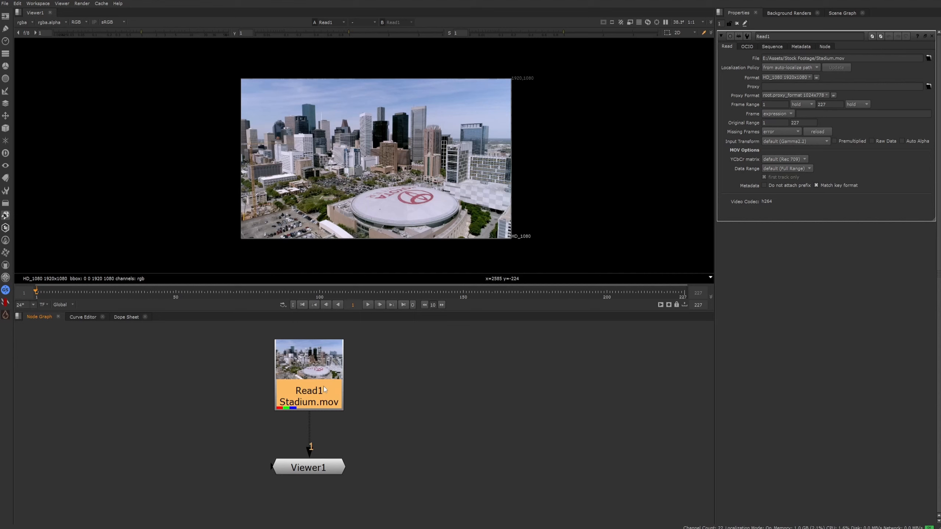
click(560, 442)
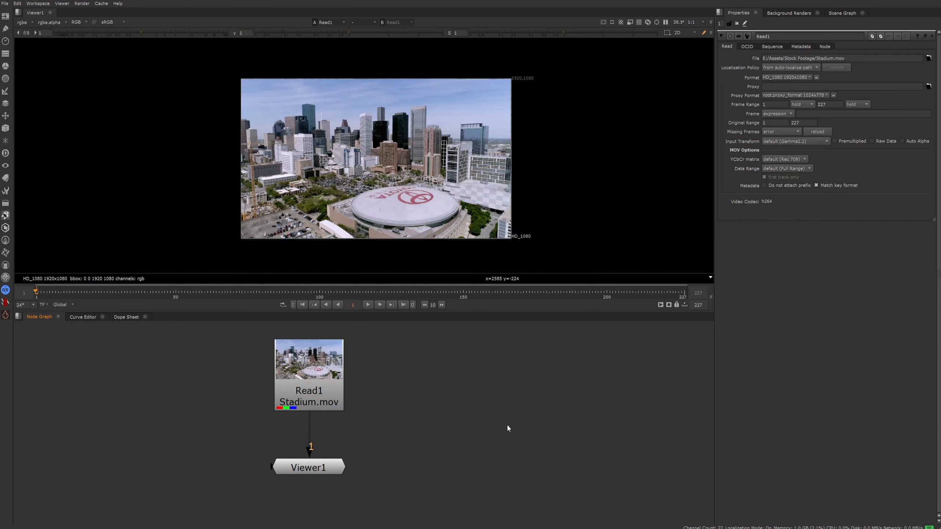
- Check the frame range and fps in the Project Settings, and compare them with the Read node's frame range
key(s)
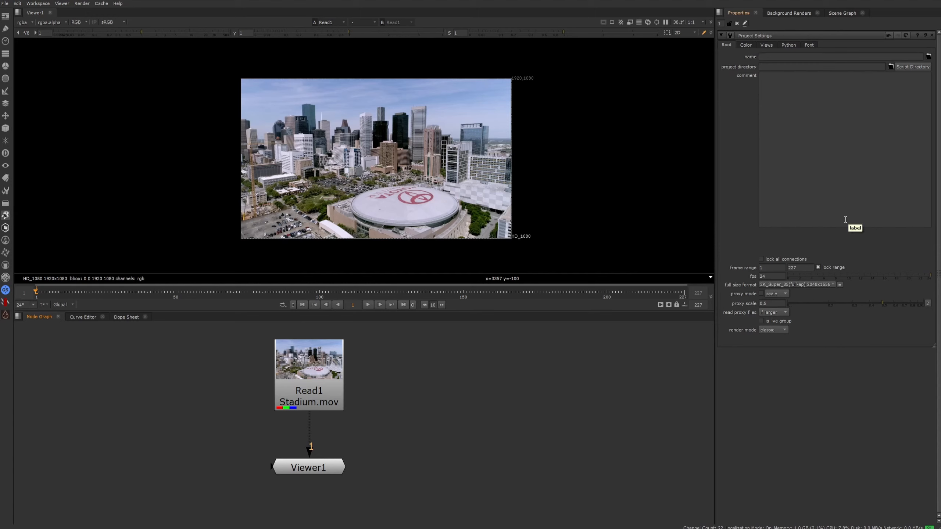
click(770, 267)
click(768, 276)
double_click(318, 370)
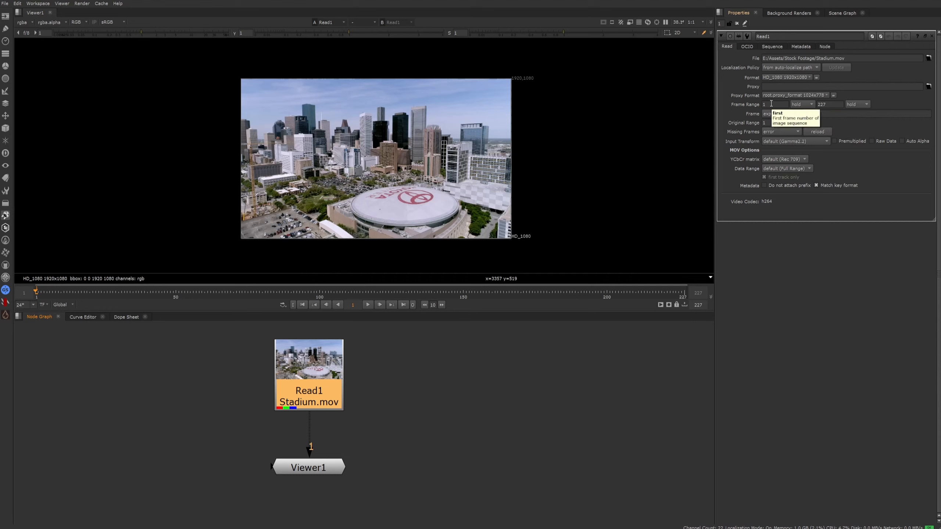
click(614, 422)
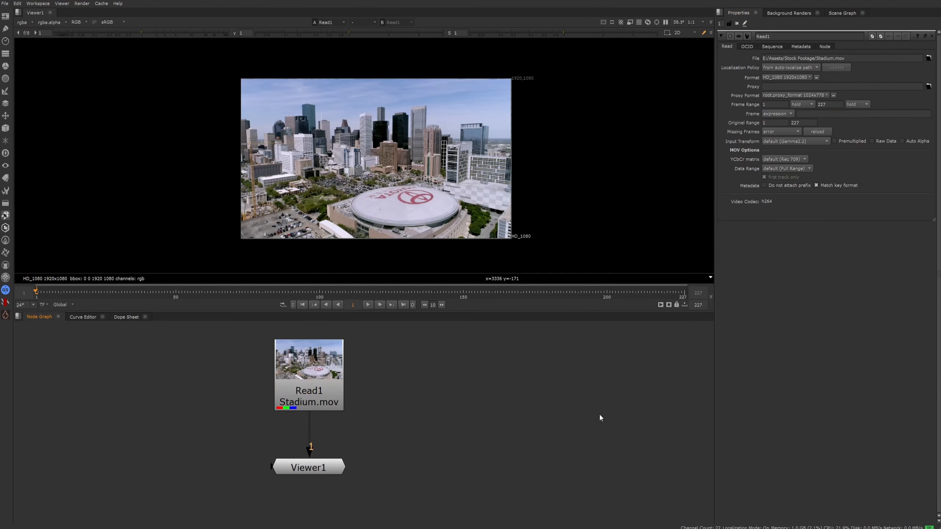
- Set the last frame of the project's frame range to 100 in the Project Settings
key(s)
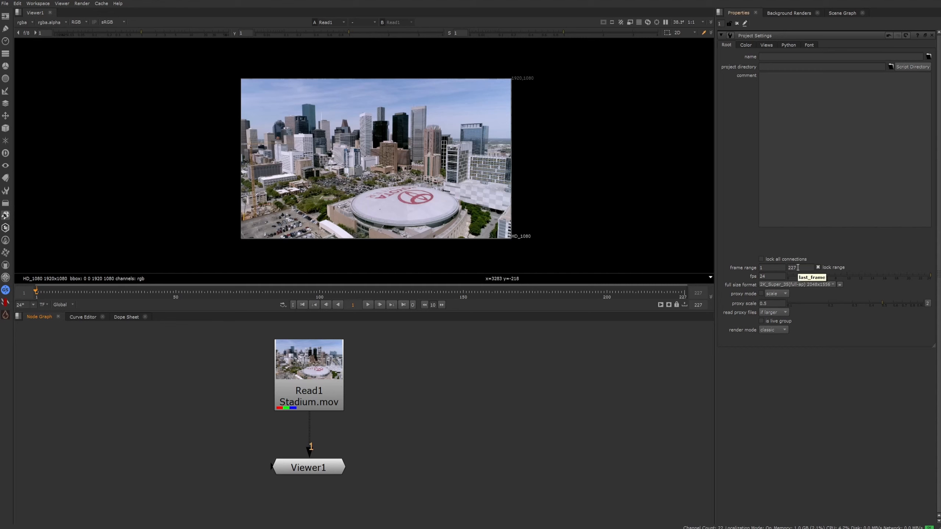
click(314, 370)
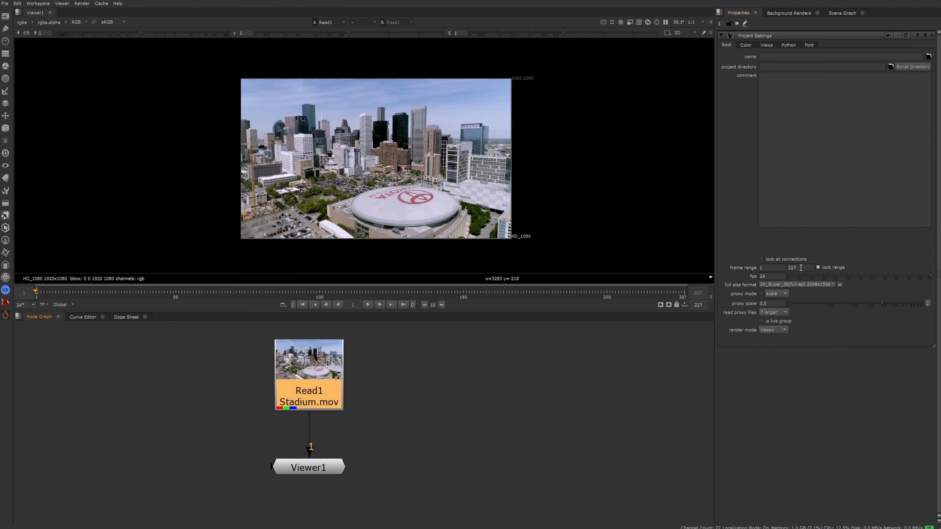
double_click(789, 267)
click(788, 267)
drag(797, 270, 788, 268)
text(100)
key(Return)
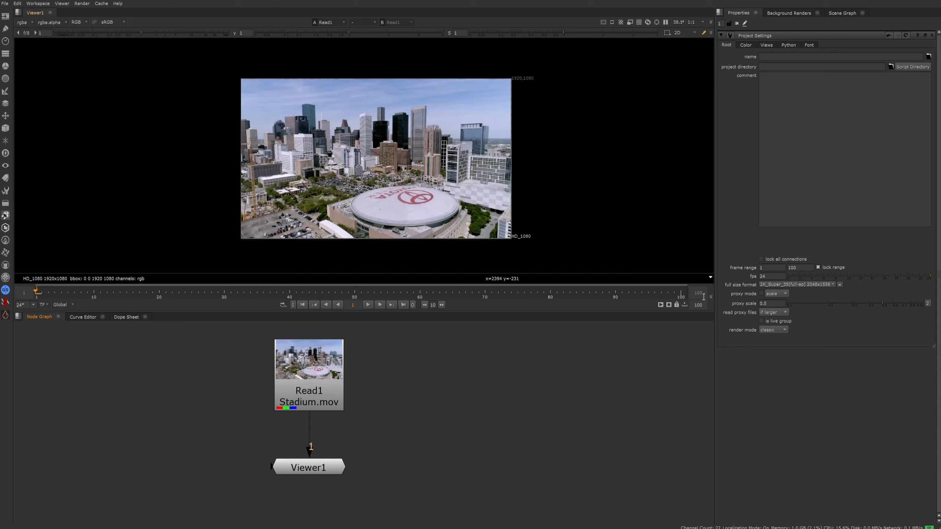
- Check the Stadium.mov Read node's frame range and set the project's last frame to 227 in the Project Settings
double_click(801, 268)
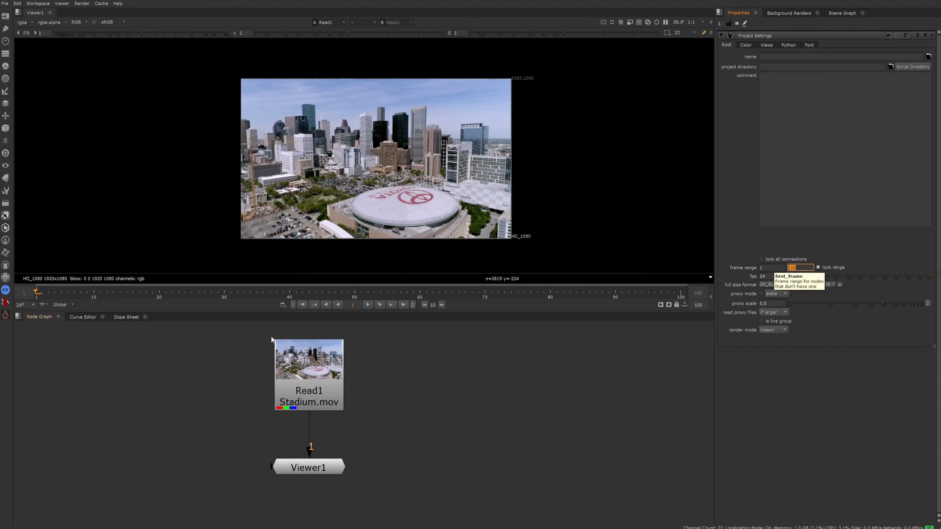
double_click(315, 381)
click(573, 430)
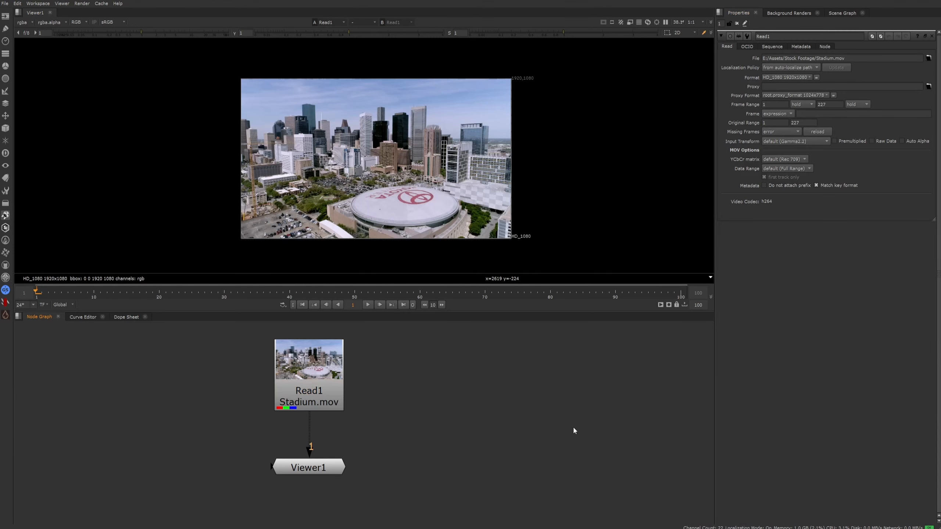
key(s)
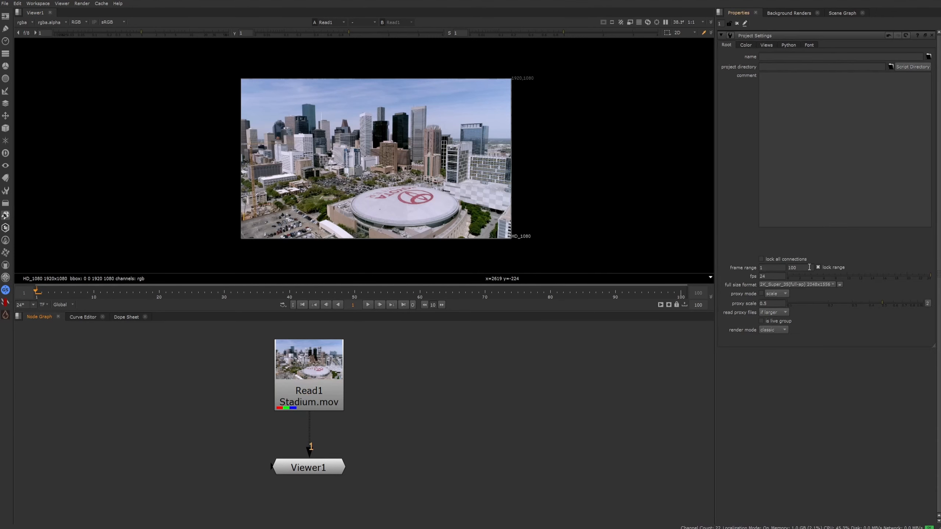
text(227)
click(522, 431)
- Check the Stadium.mov Read node's format and set the project's full size format to HD_1080 1920x1080
double_click(335, 368)
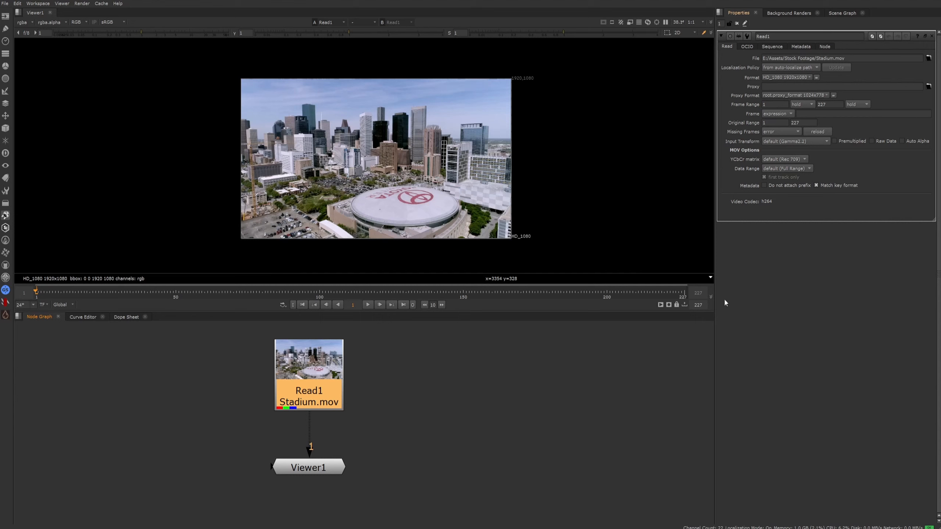
click(558, 421)
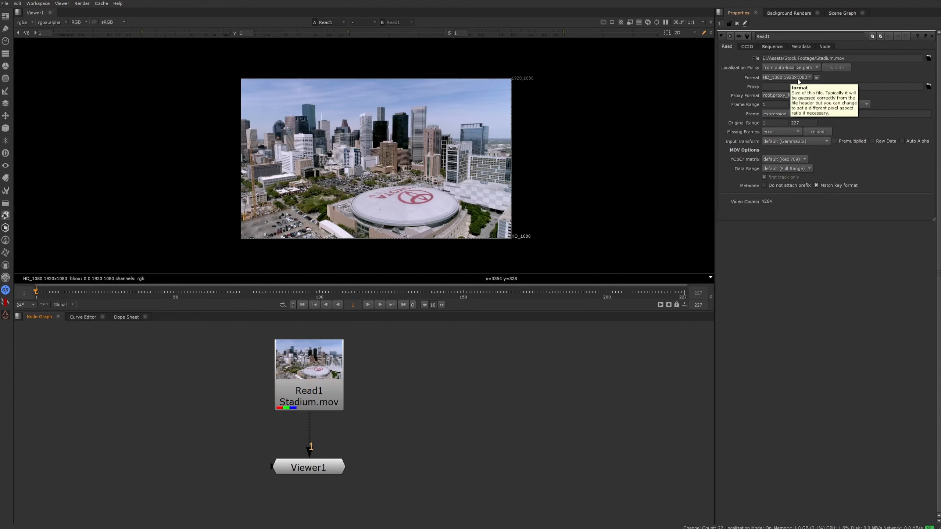
key(s)
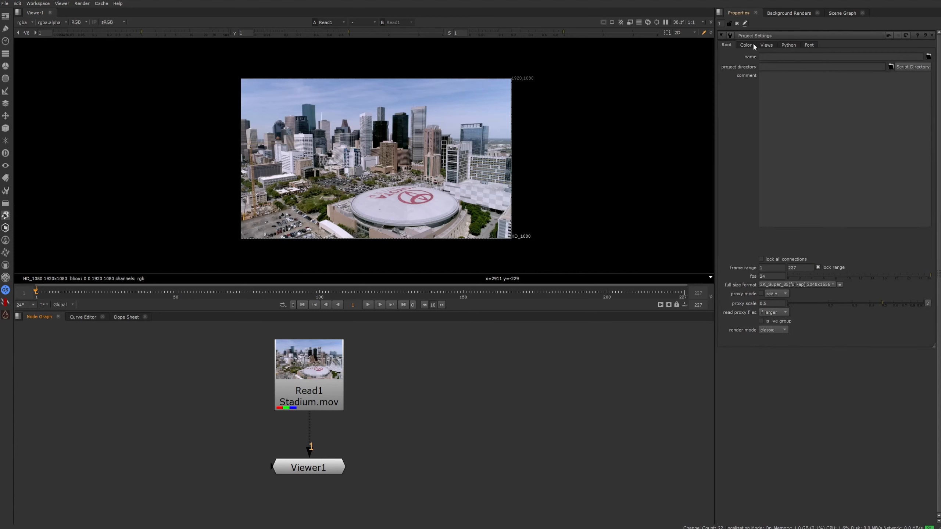
click(806, 285)
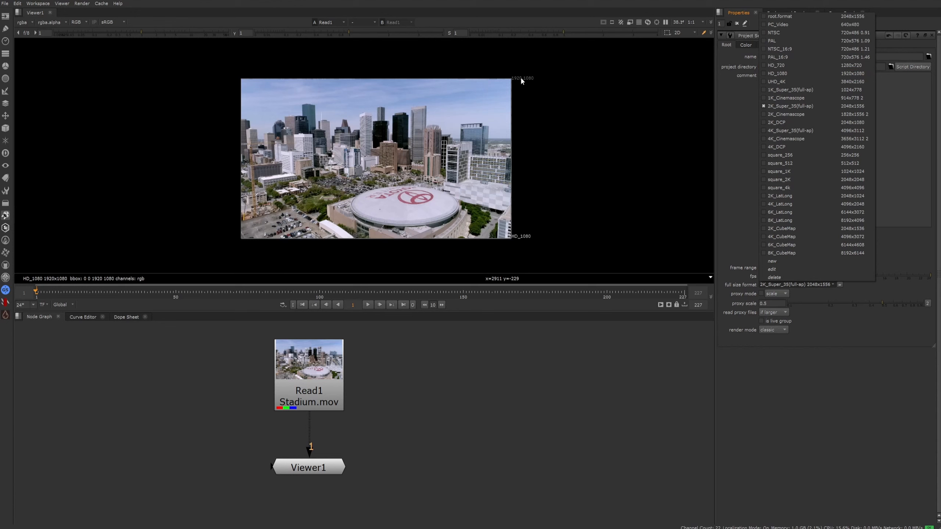
click(808, 76)
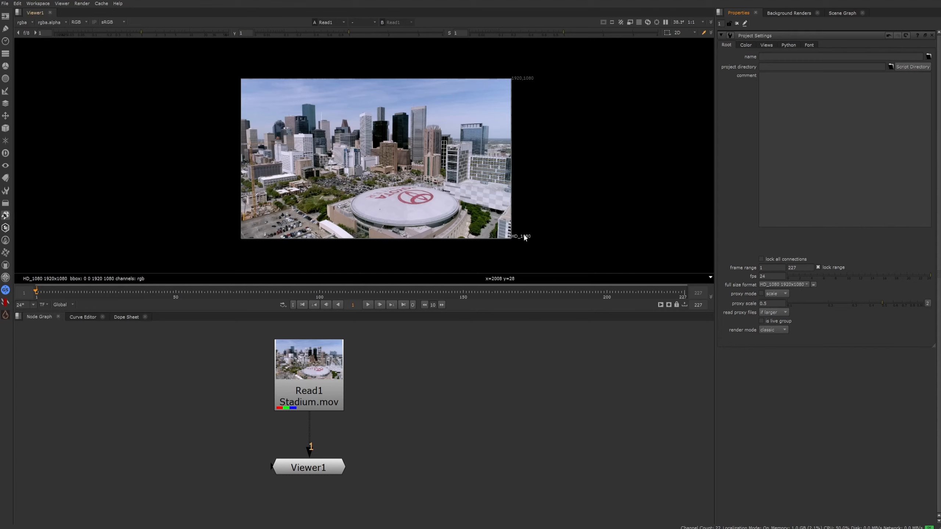
- Switch the project's full size format to 2K_DCP 2048x1080 and back to HD_1080 1920x1080
click(787, 286)
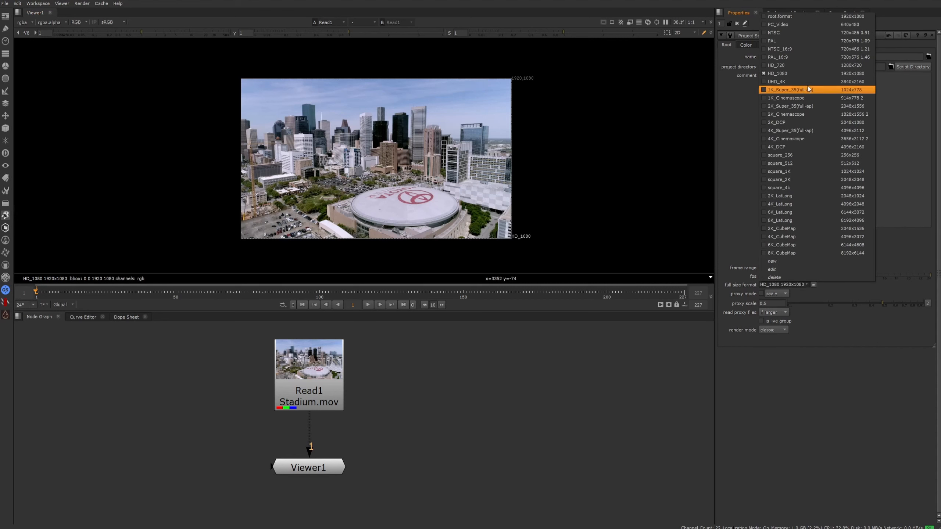
click(784, 124)
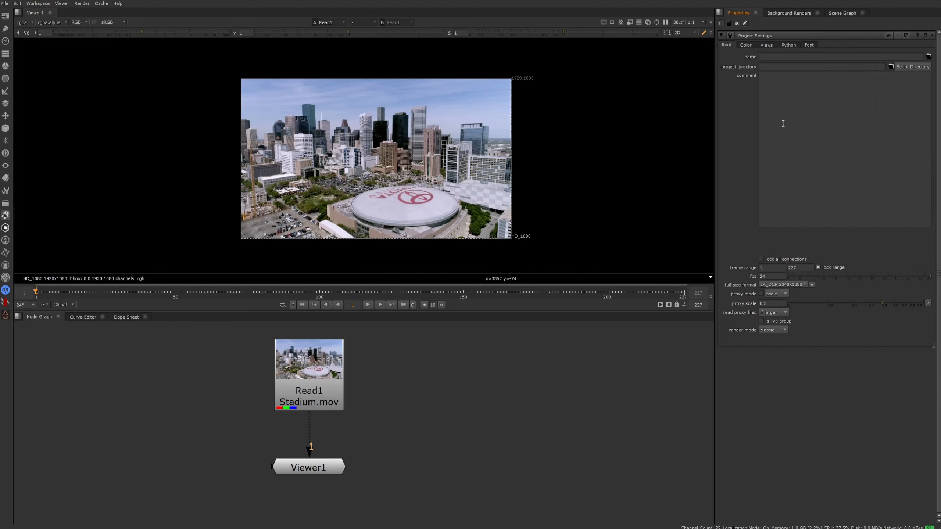
click(776, 283)
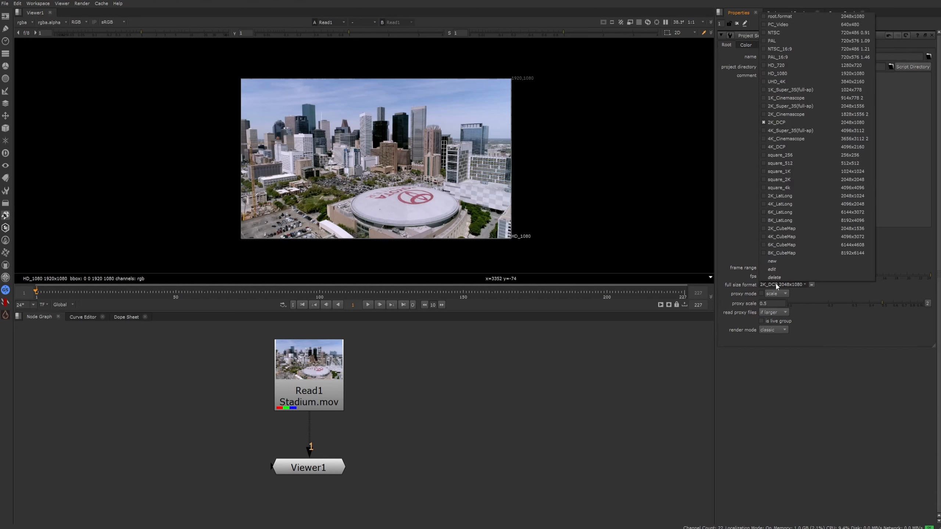
click(793, 73)
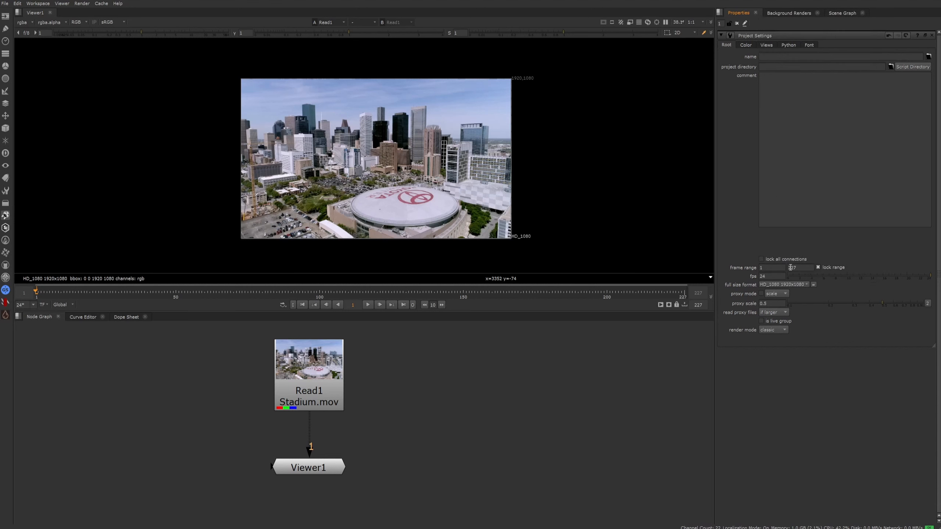